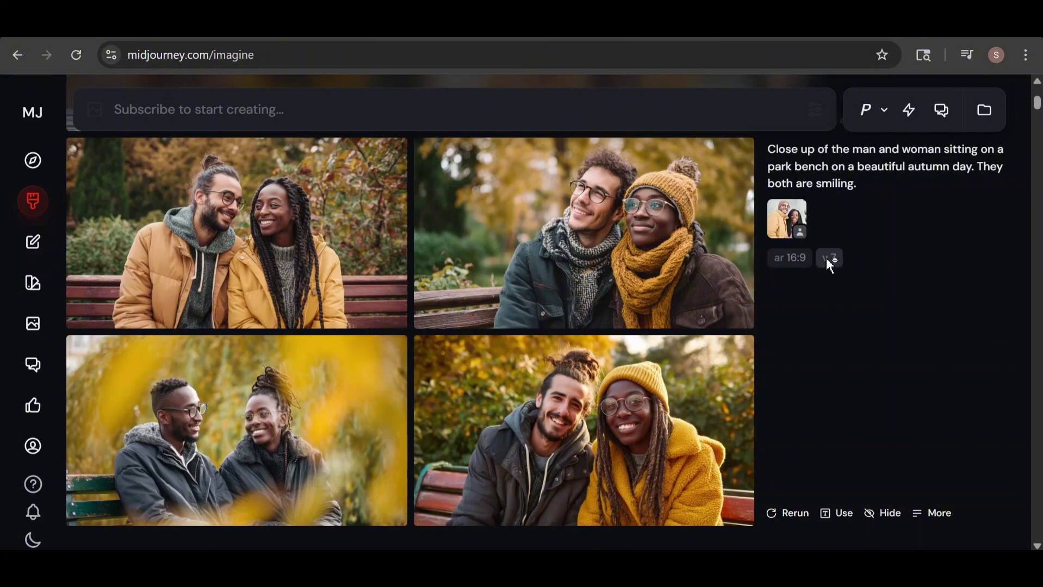
# Compare the park-bench and restaurant couple generations, checking how closely they match the reference image at omni-reference weights 400 and 1000
pyautogui.scroll(-5, 1040, 89)
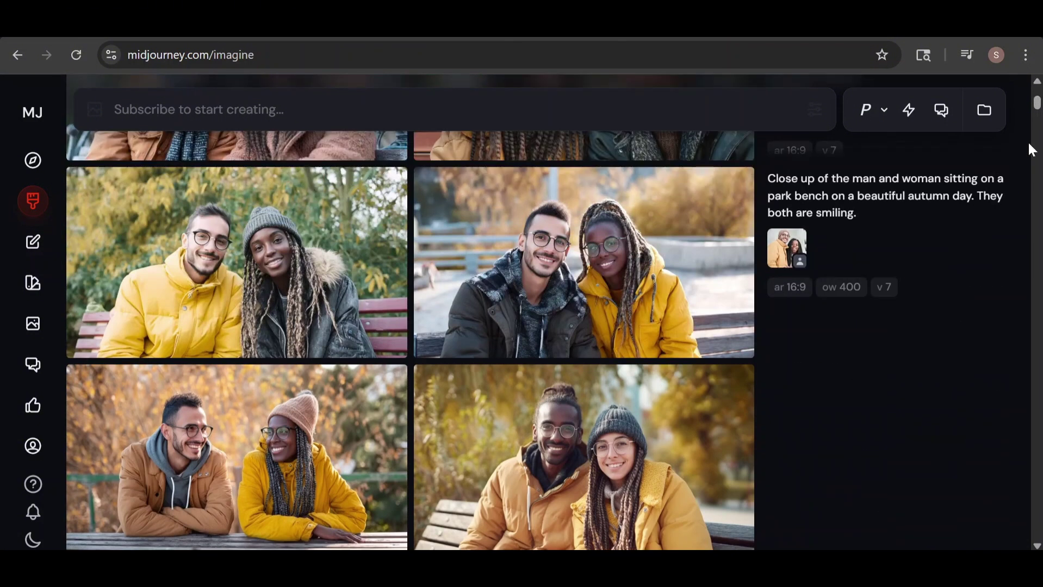
pyautogui.moveTo(972, 325)
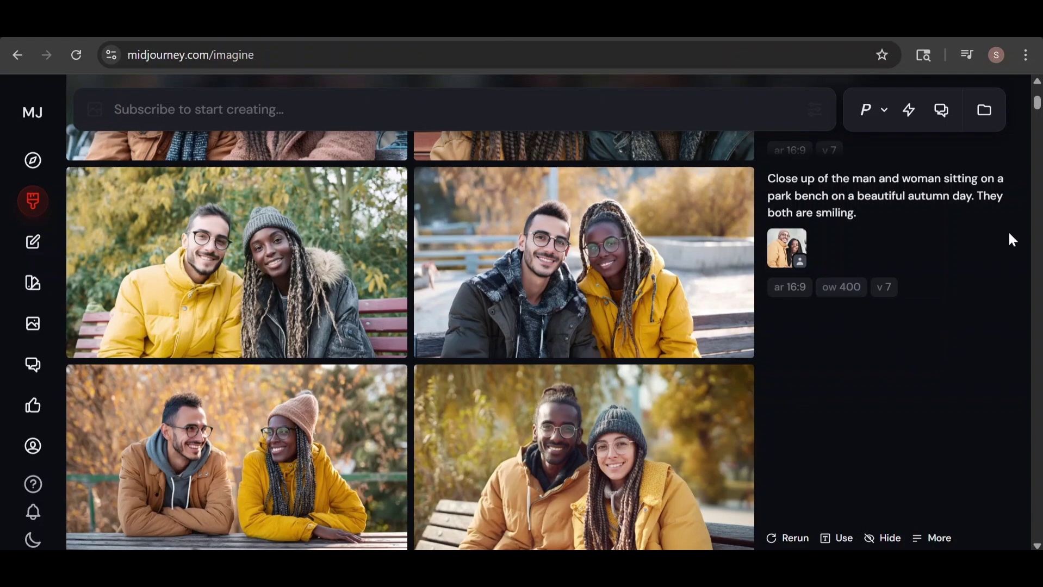
pyautogui.scroll(6, 1038, 87)
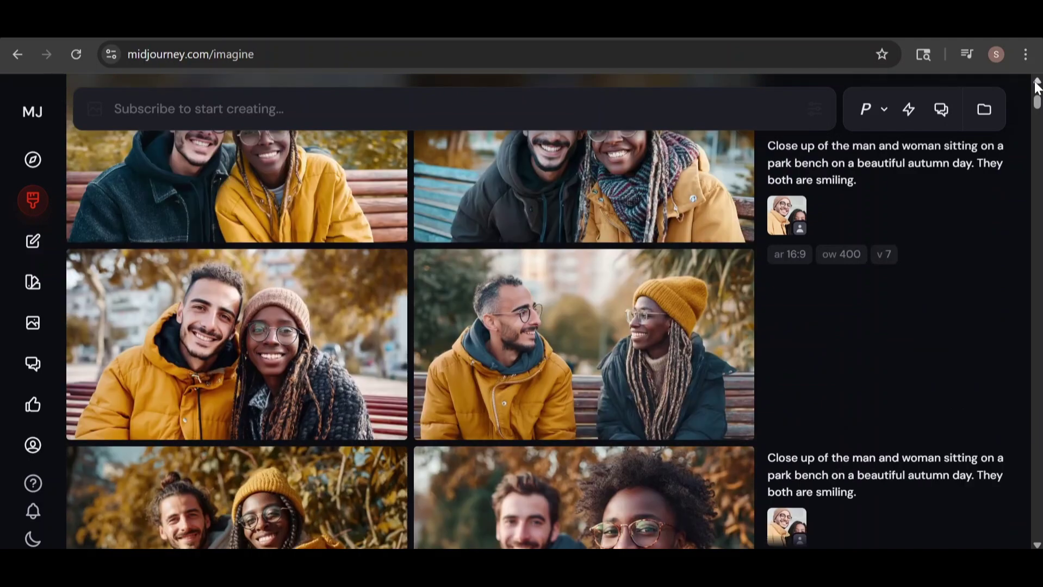
pyautogui.scroll(2, 1036, 88)
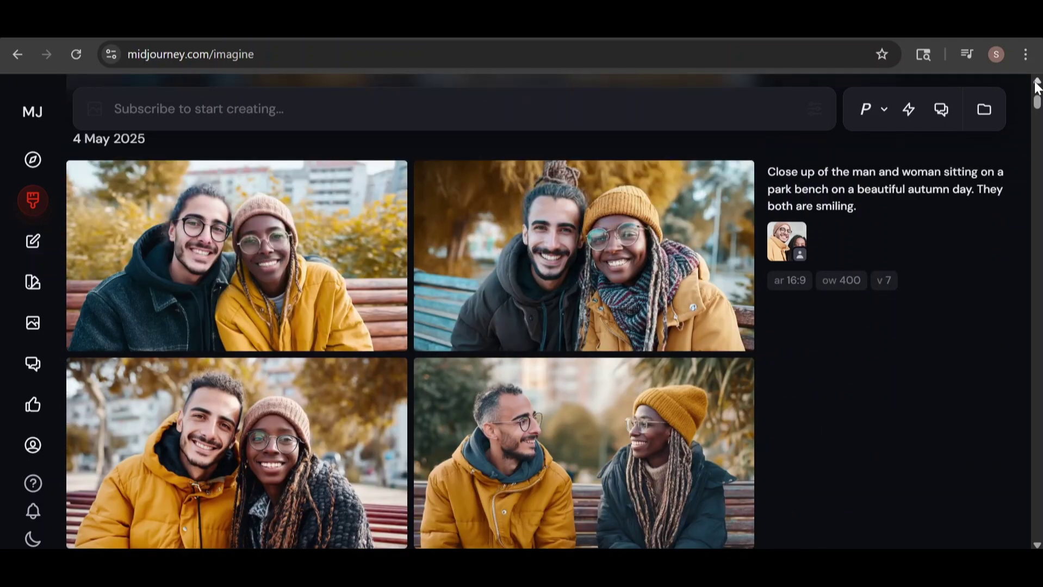
pyautogui.scroll(10, 1037, 87)
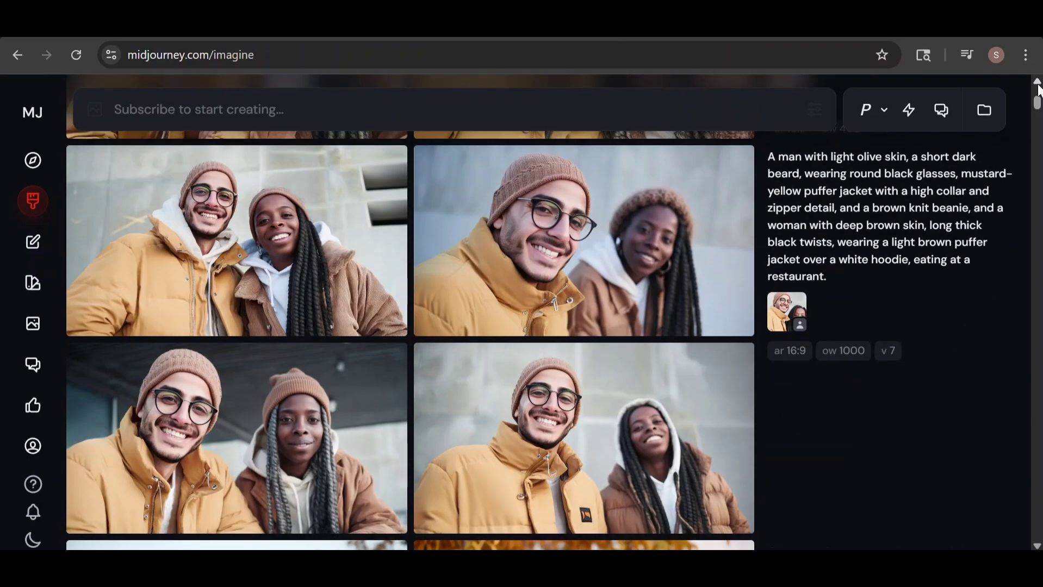
pyautogui.scroll(7, 1039, 87)
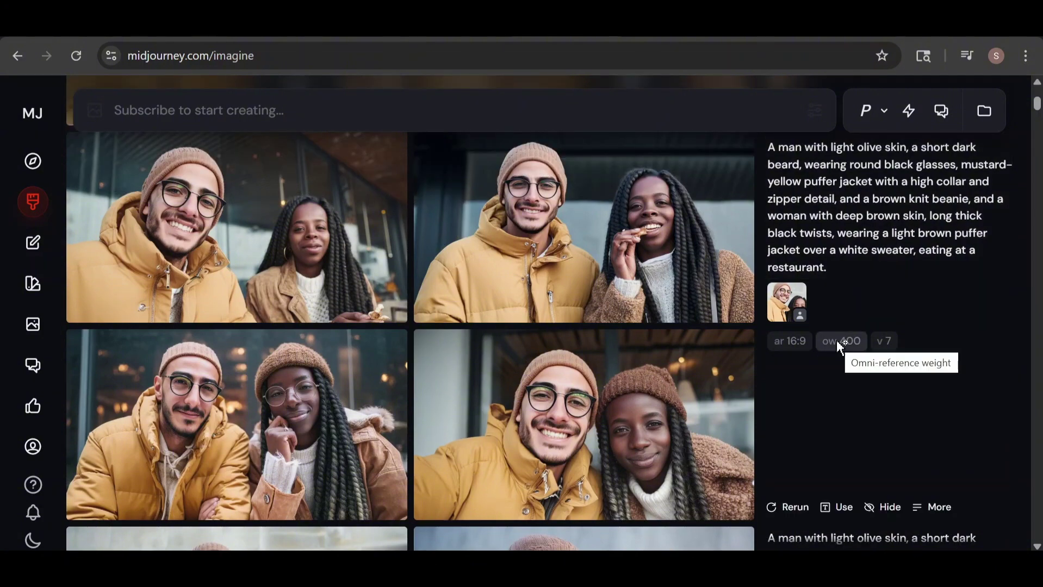
pyautogui.scroll(7, 1040, 90)
pyautogui.scroll(1, 1040, 90)
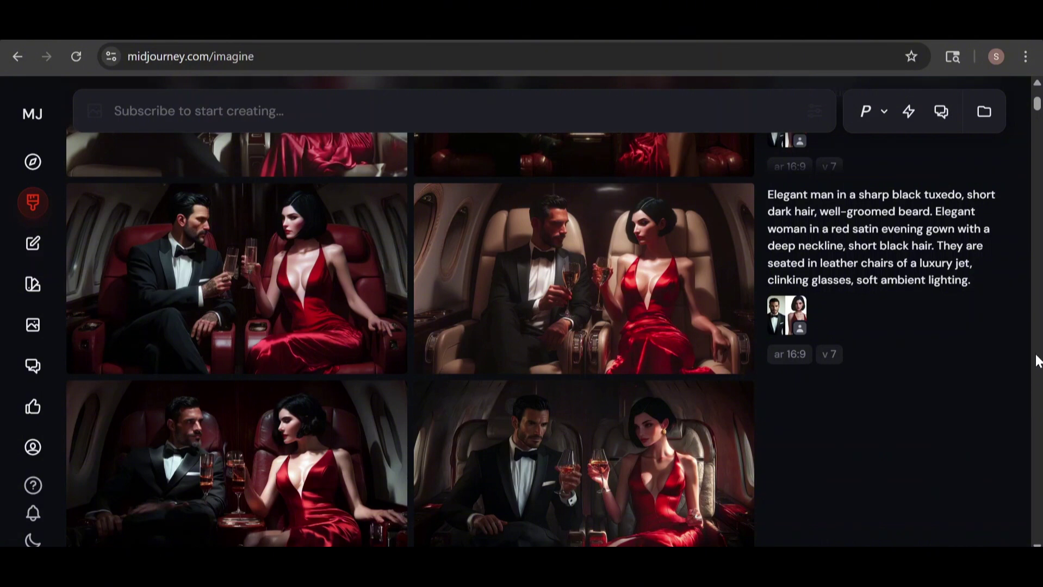
# Examine the luxury-jet, rooftop and beach couple generations alongside their prompts, reference images and omni-reference settings
pyautogui.click(1038, 81)
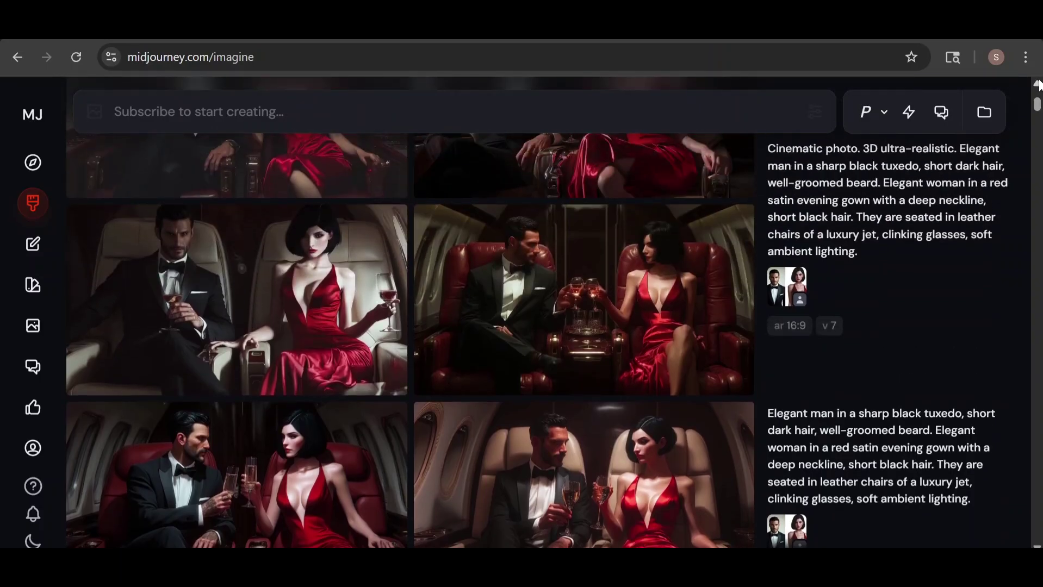
pyautogui.scroll(3, 1038, 85)
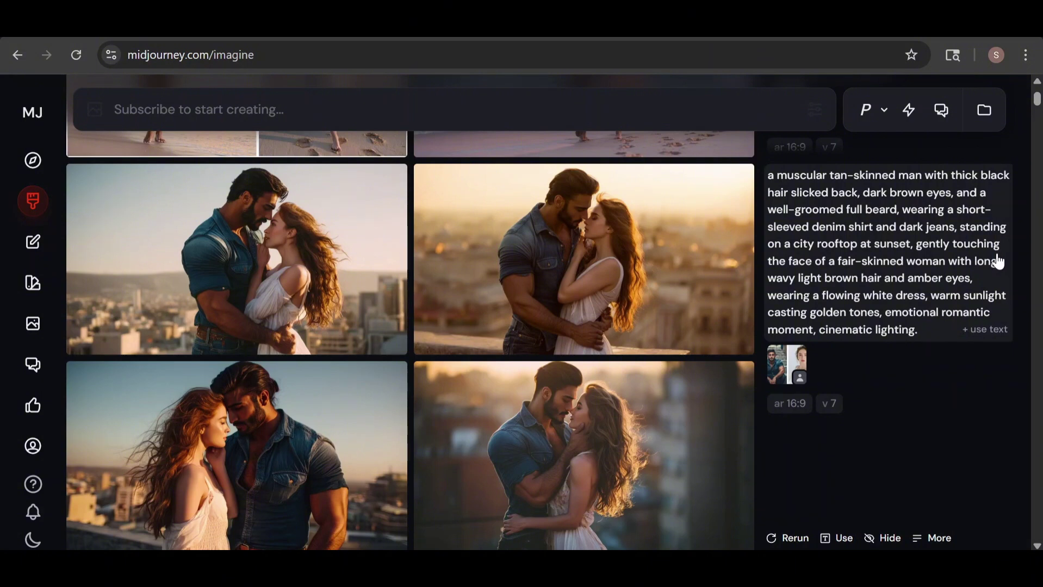
pyautogui.moveTo(1038, 99); pyautogui.dragTo(1039, 86)
pyautogui.scroll(4, 1039, 86)
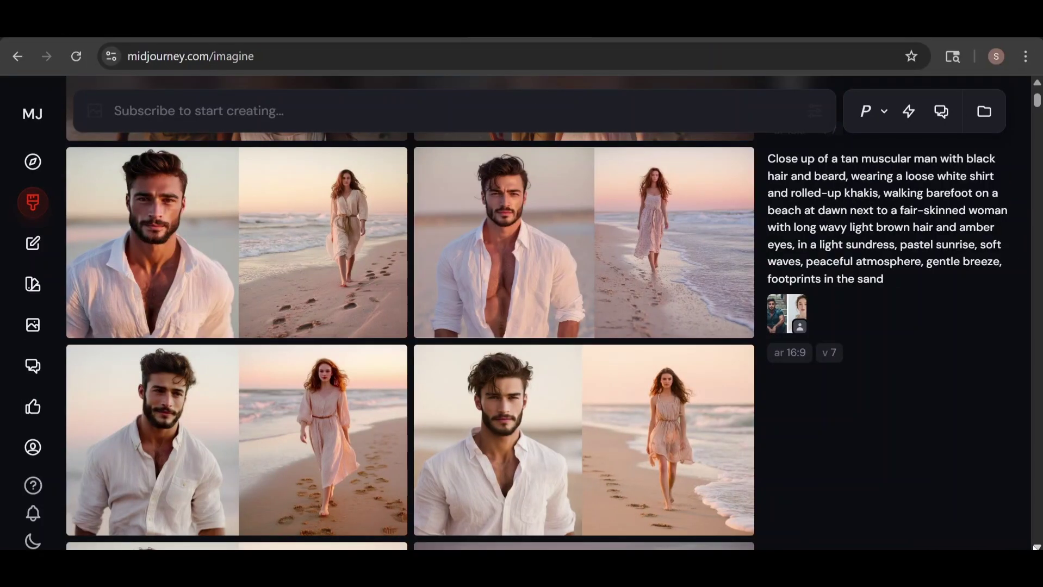
pyautogui.moveTo(1000, 382)
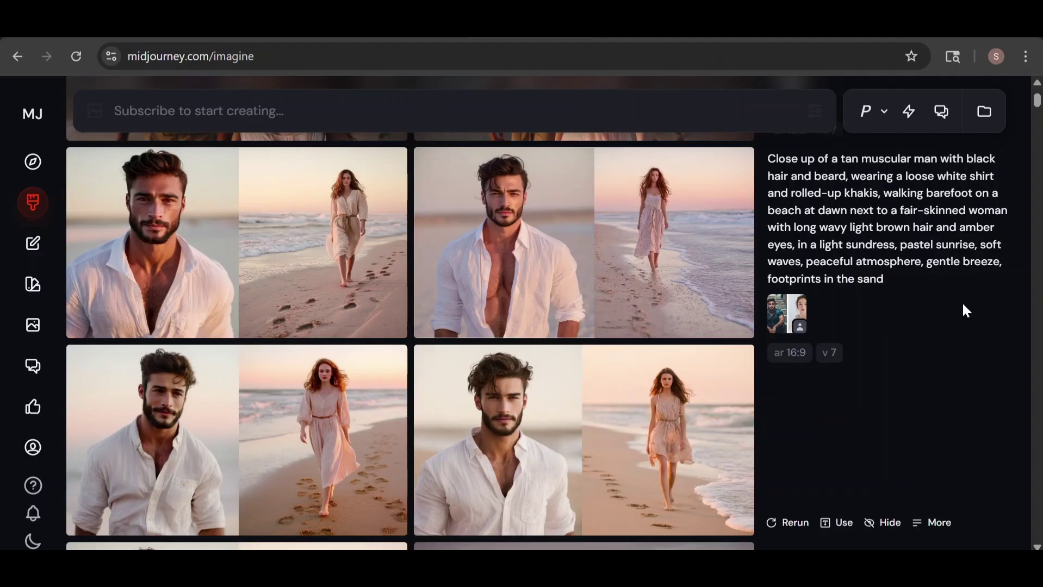
pyautogui.moveTo(1002, 256)
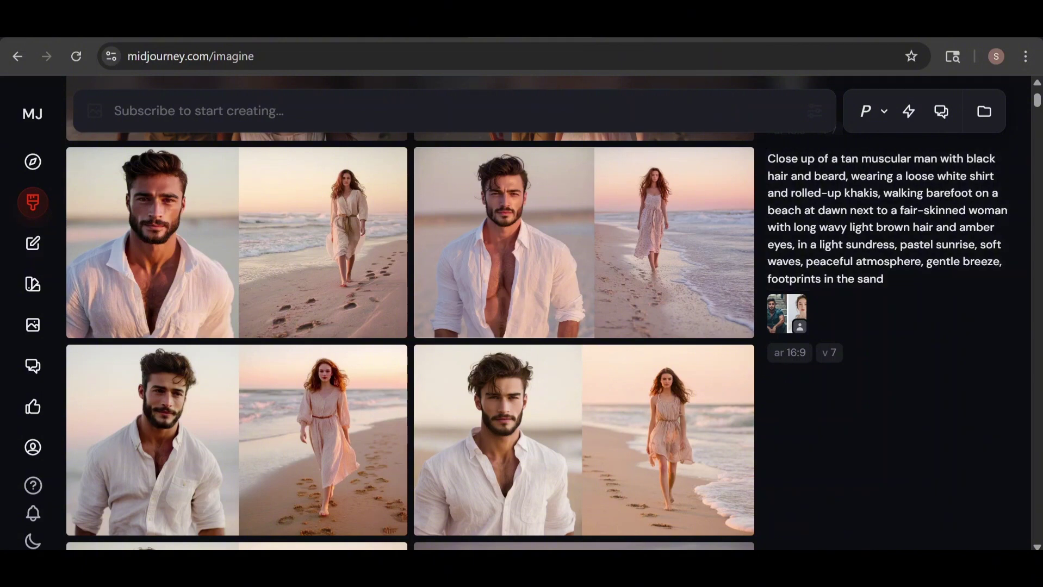
pyautogui.scroll(8, 1038, 88)
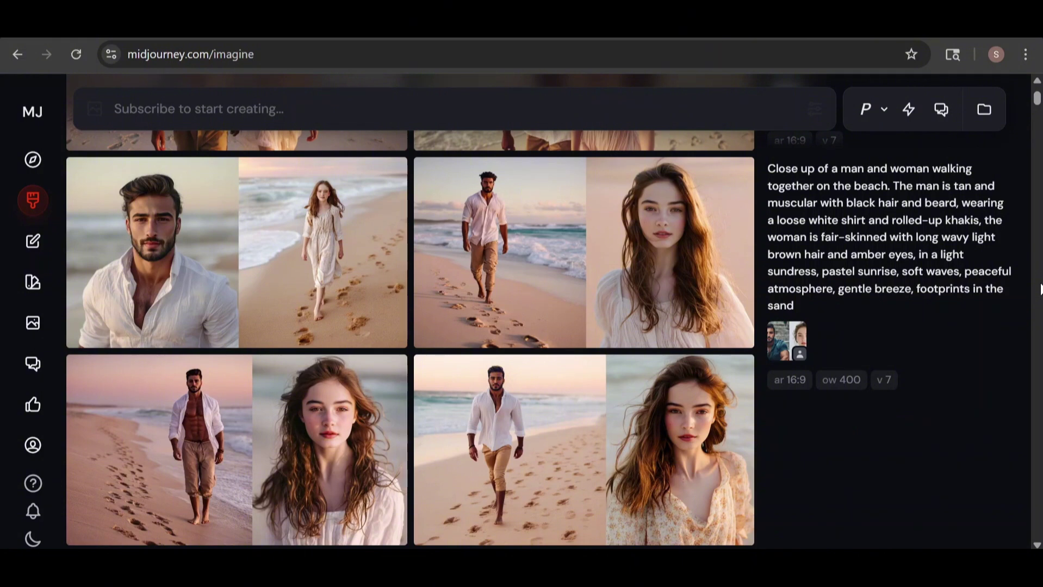
pyautogui.moveTo(967, 290)
pyautogui.scroll(4, 1036, 91)
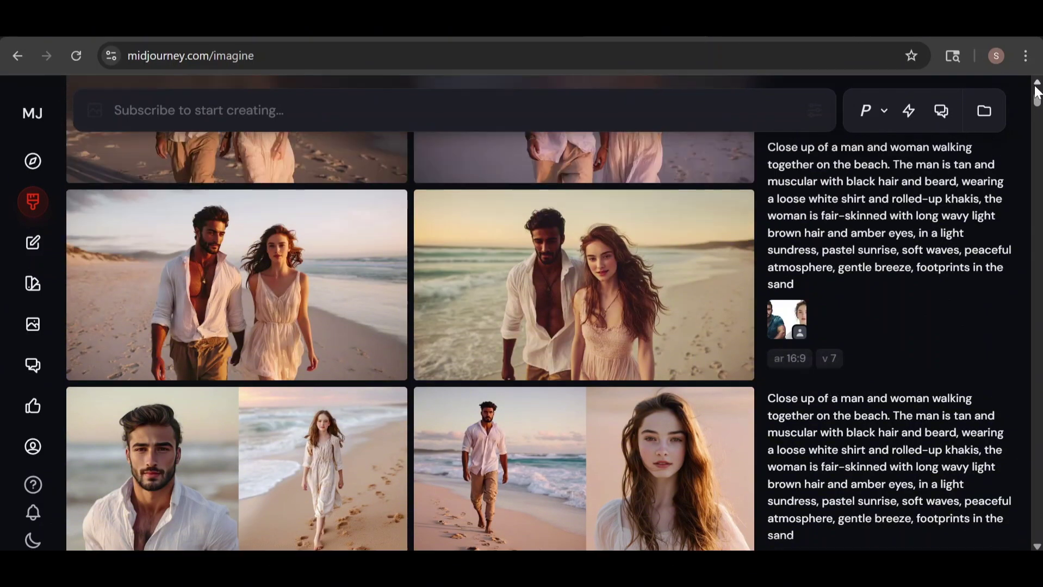
pyautogui.scroll(3, 1036, 92)
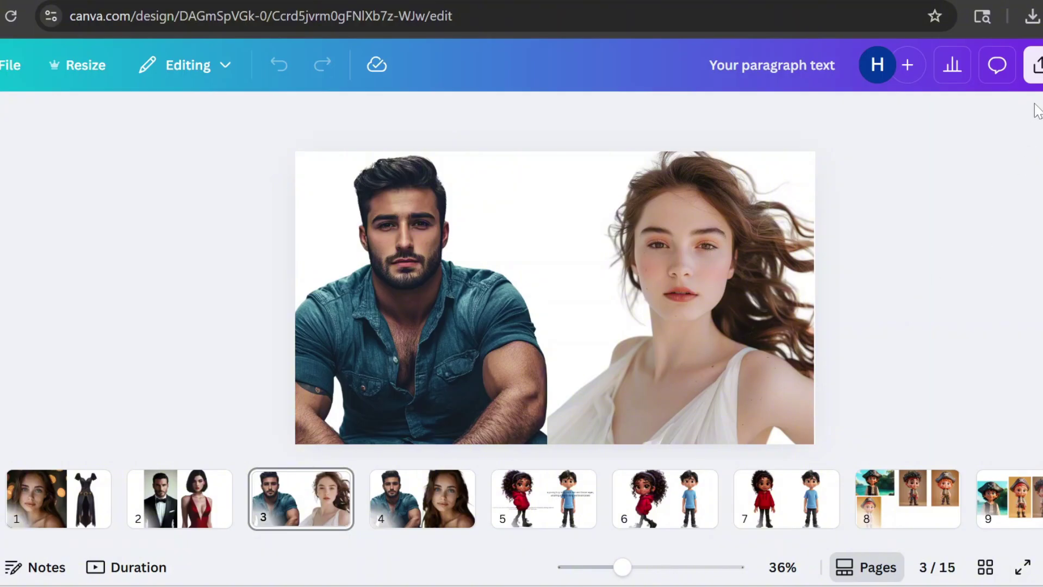
# In Canva, download only the current page, page 3 with the man and woman side by side, as a PNG
pyautogui.click(1035, 65)
pyautogui.click(774, 456)
pyautogui.click(848, 196)
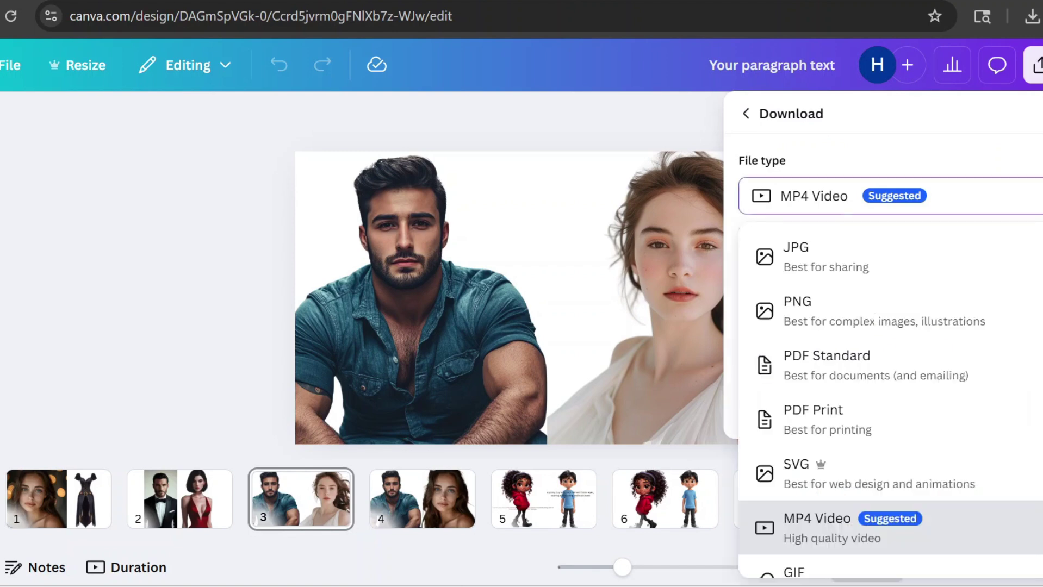
pyautogui.click(880, 317)
pyautogui.click(749, 371)
pyautogui.click(816, 437)
pyautogui.click(761, 190)
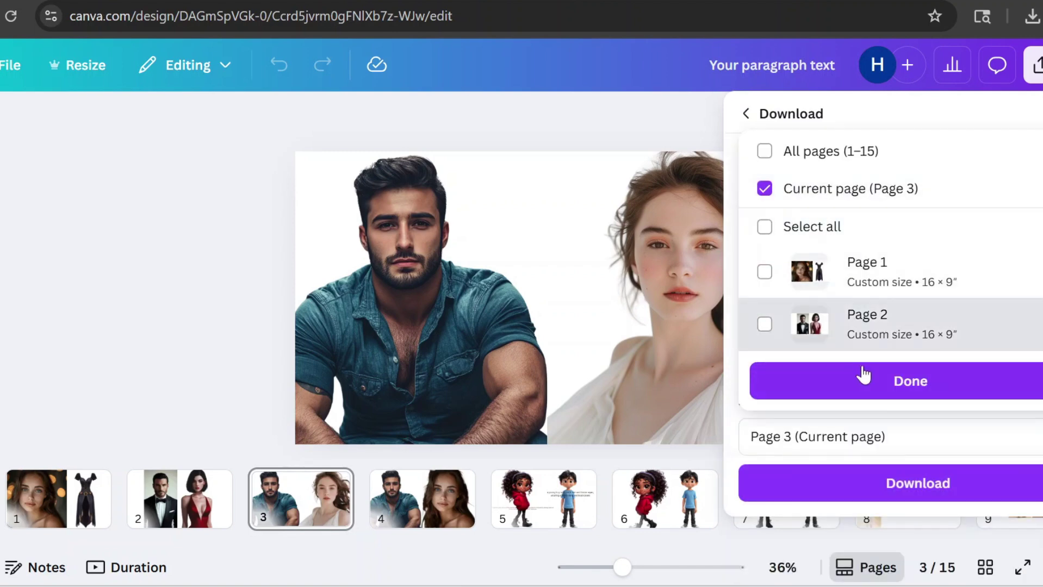
pyautogui.click(873, 380)
pyautogui.click(913, 496)
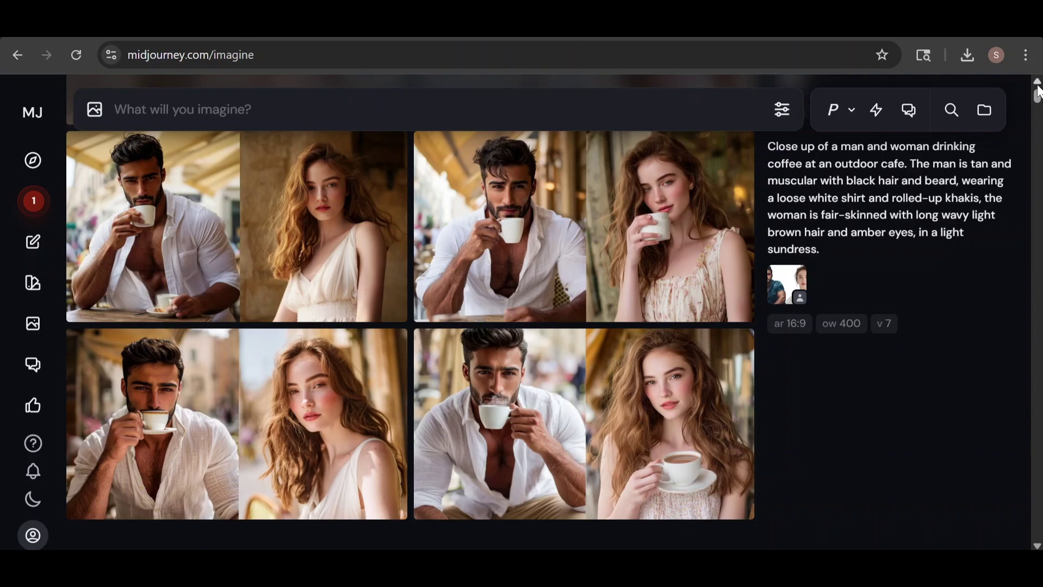
# Compare the close-up beach and outdoor-cafe generations of the man and woman made with omni-reference weight 400
pyautogui.scroll(1, 1039, 93)
pyautogui.scroll(6, 1039, 93)
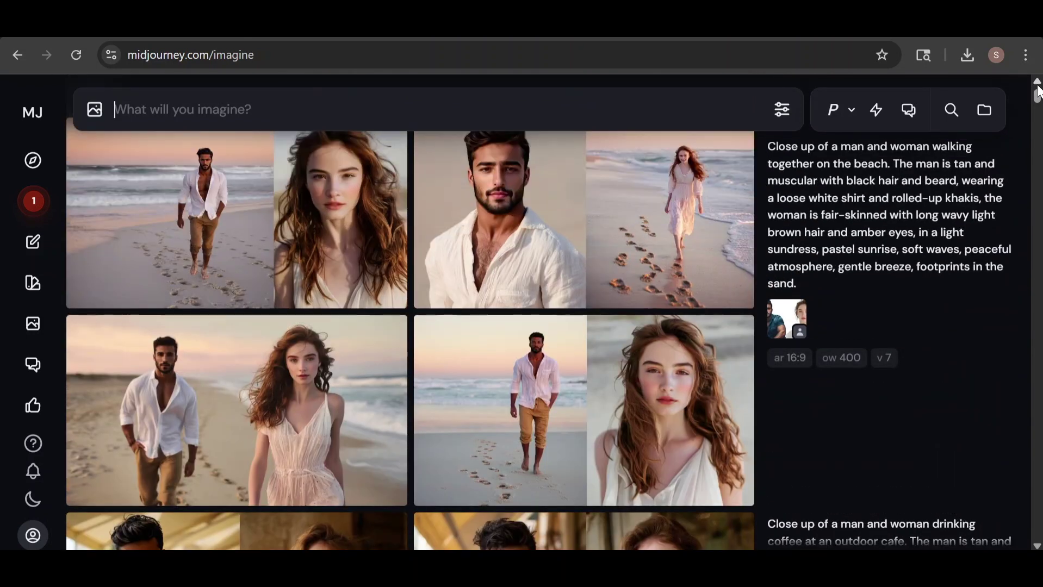
pyautogui.scroll(-6, 878, 494)
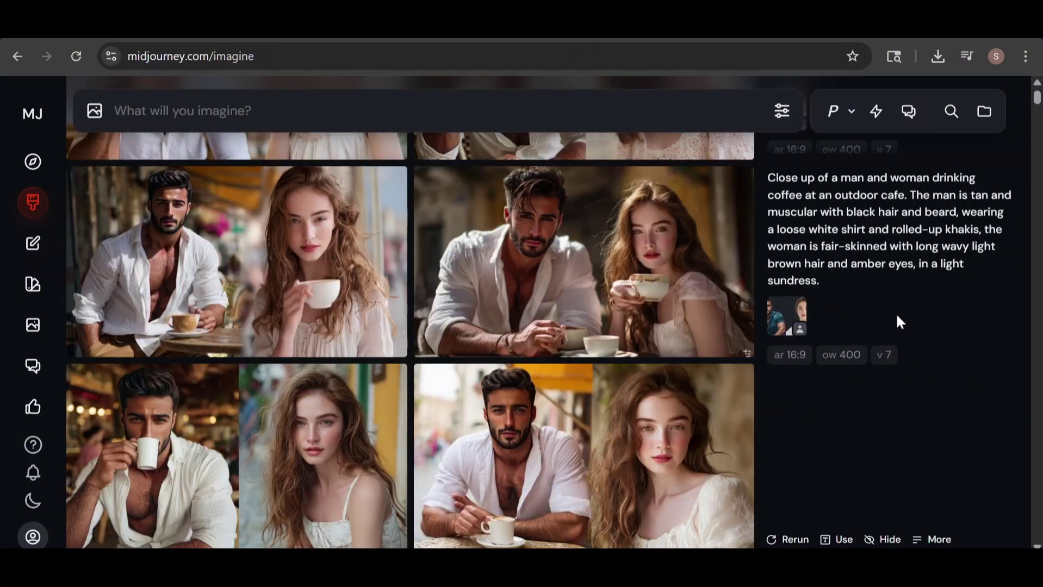
pyautogui.scroll(-5, 1038, 87)
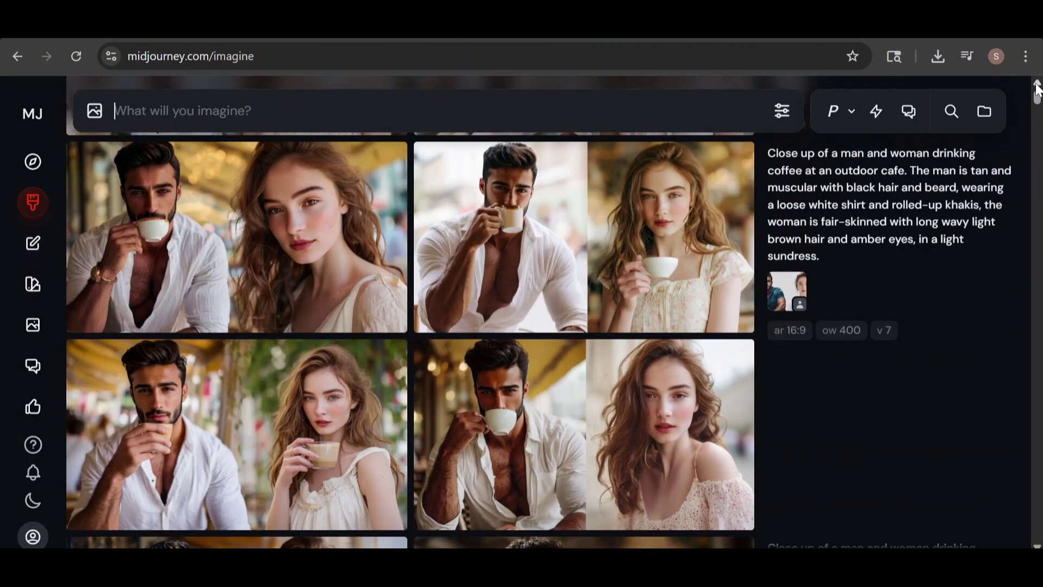
pyautogui.scroll(4, 1038, 87)
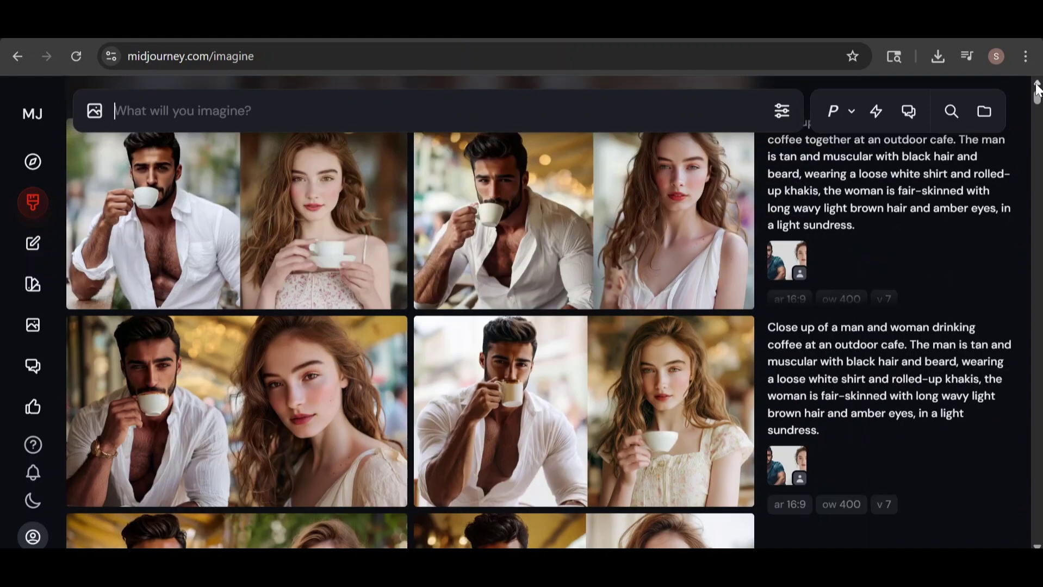
pyautogui.scroll(7, 1038, 87)
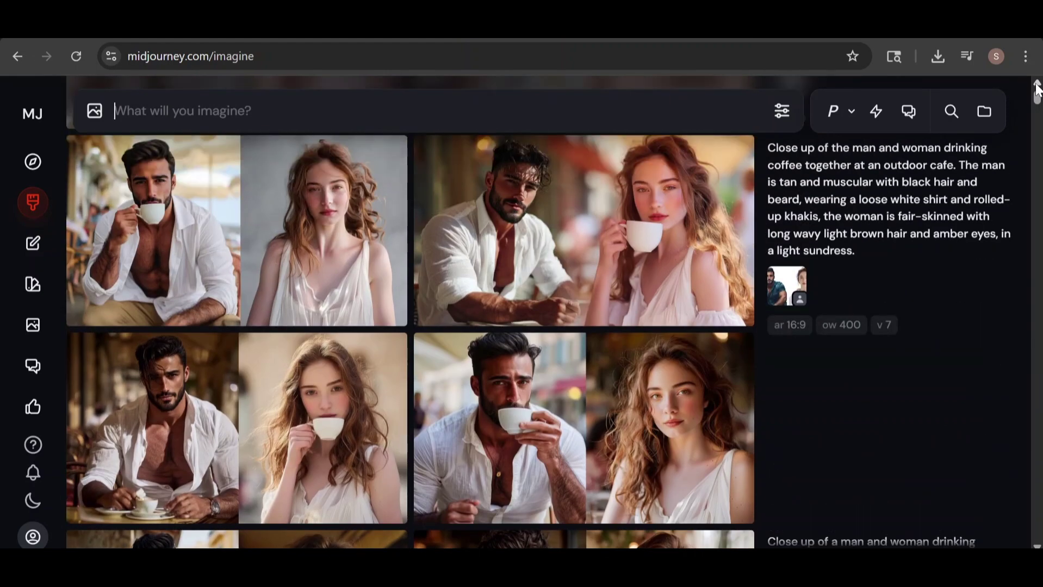
# Examine how the reworded outdoor-cafe prompts, including the same-cafe background and looking-at-each-other wording, affect the couple's images
pyautogui.scroll(5, 1038, 87)
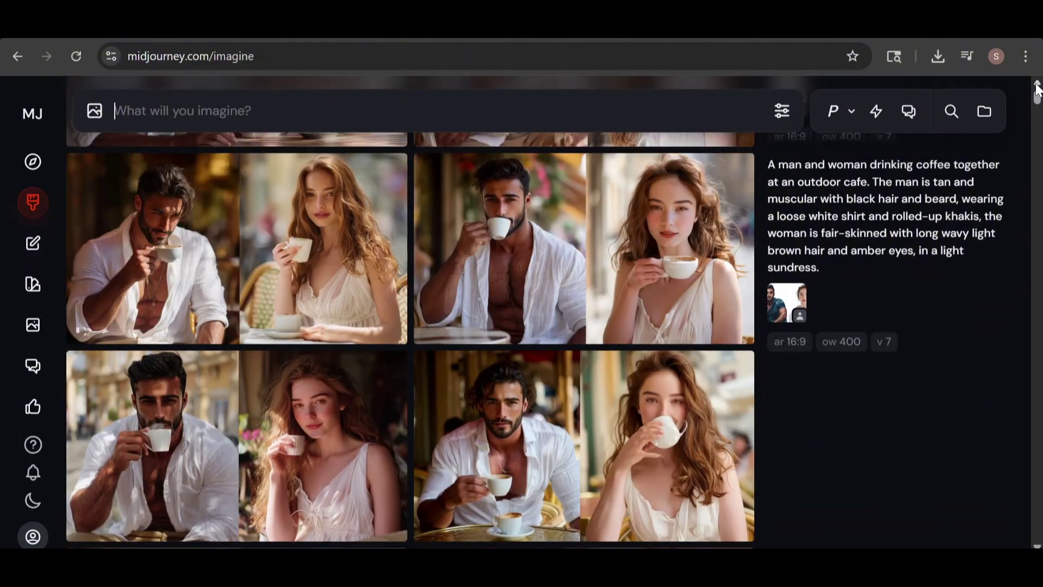
pyautogui.scroll(5, 1038, 87)
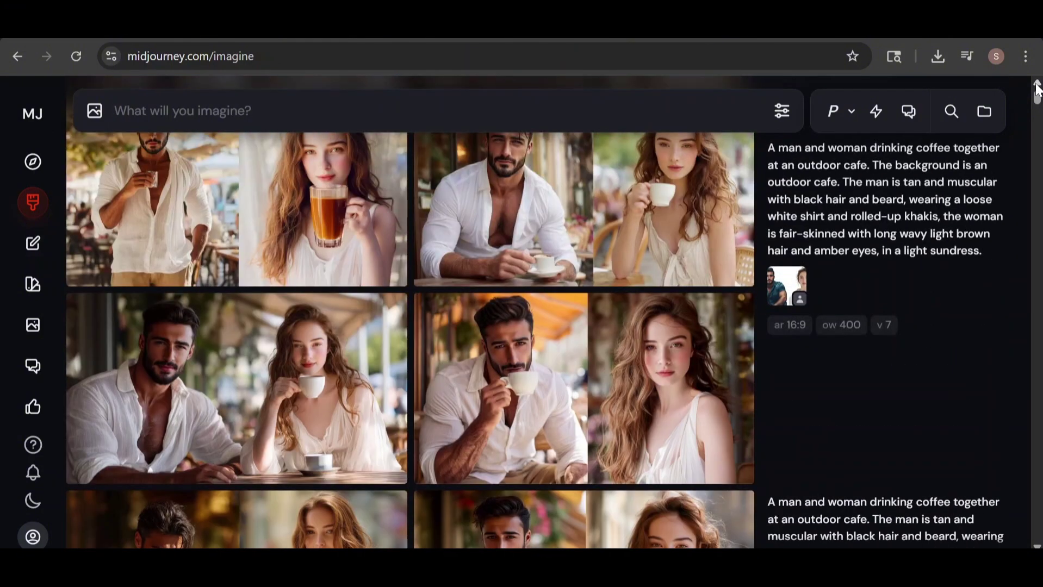
pyautogui.scroll(1, 1037, 87)
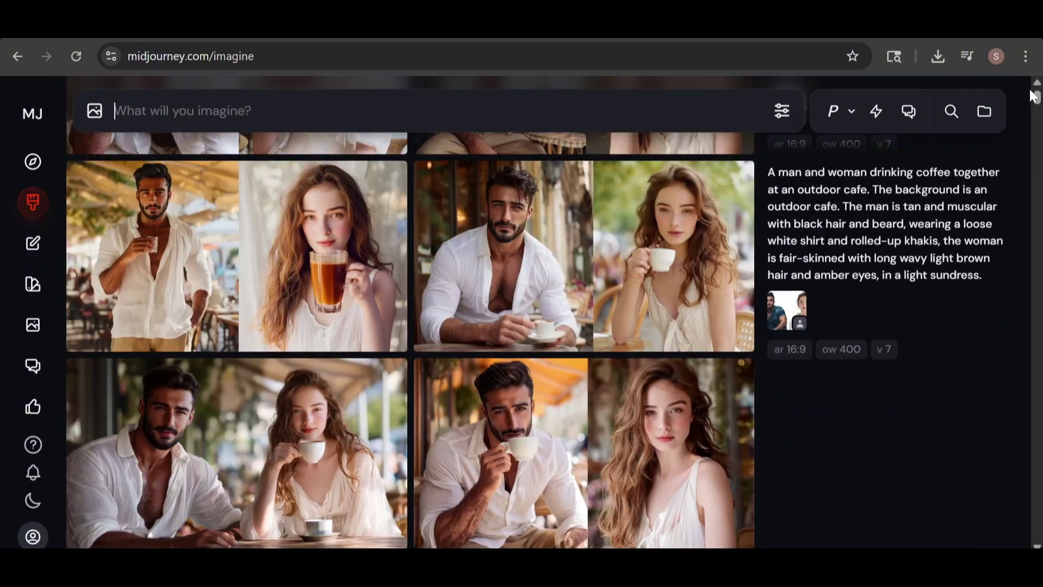
pyautogui.scroll(3, 1038, 87)
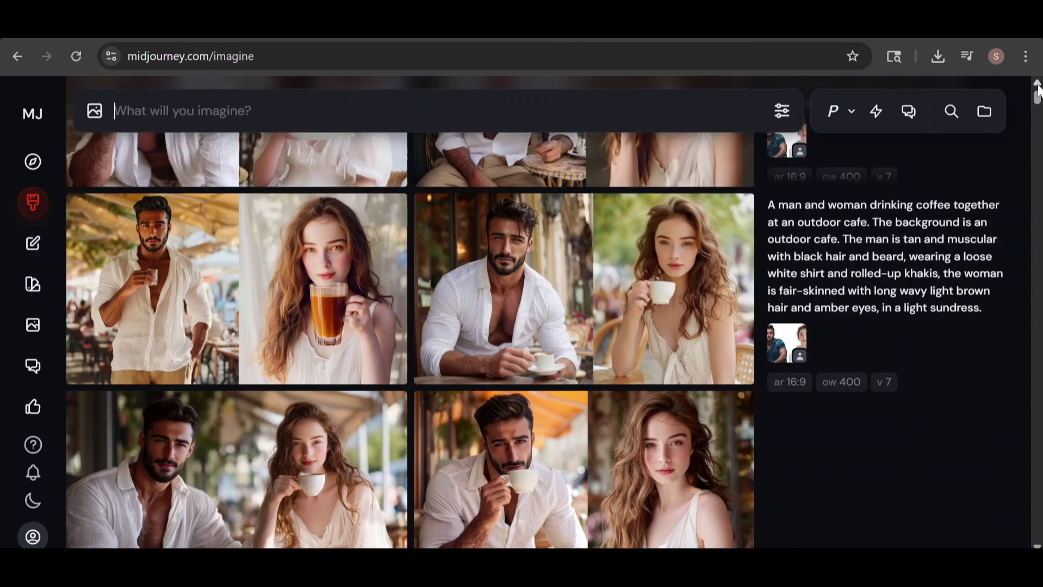
pyautogui.scroll(2, 1038, 87)
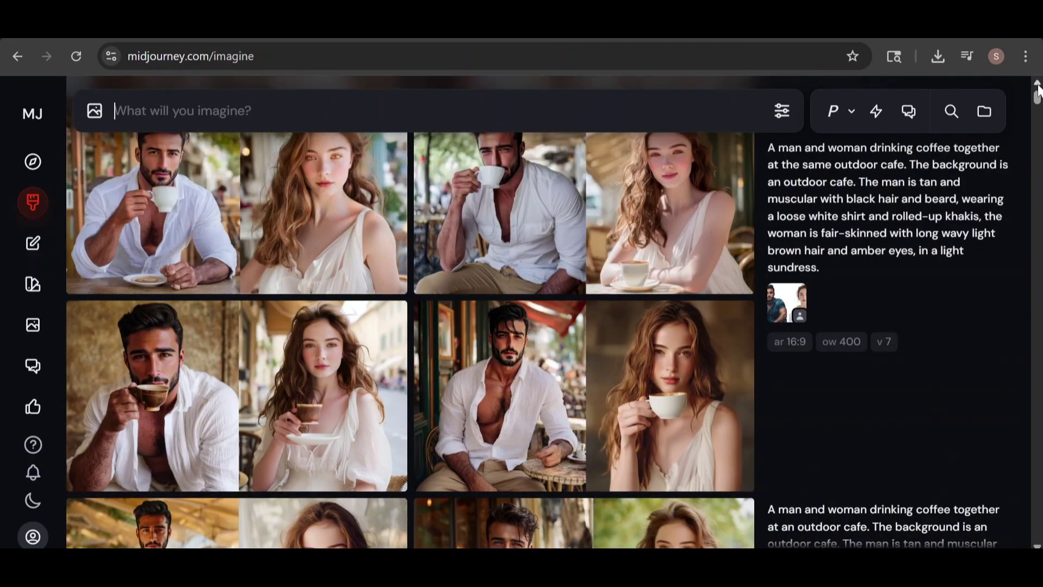
pyautogui.scroll(1, 1038, 90)
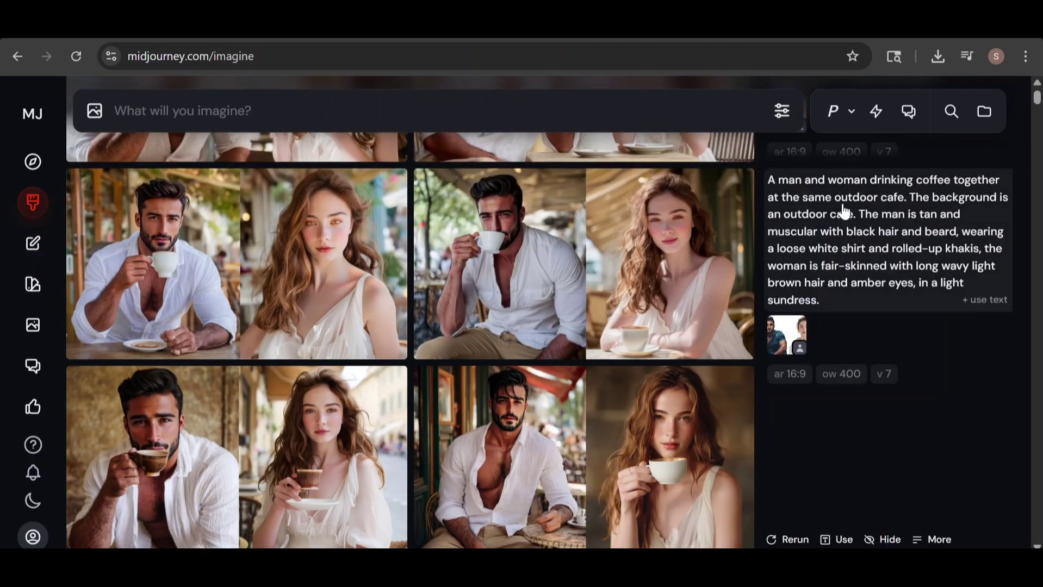
pyautogui.scroll(4, 1038, 86)
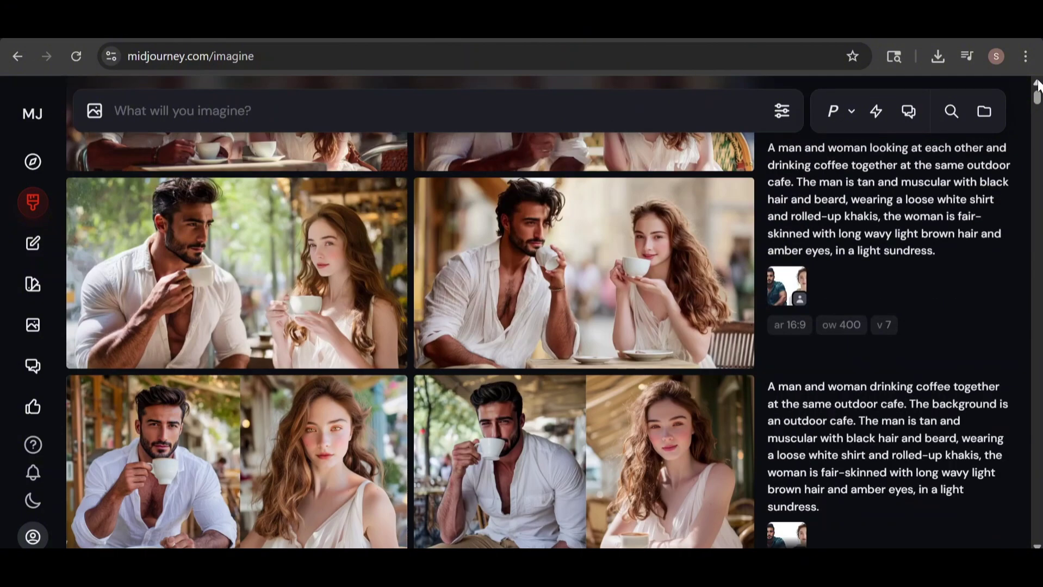
pyautogui.scroll(2, 1038, 86)
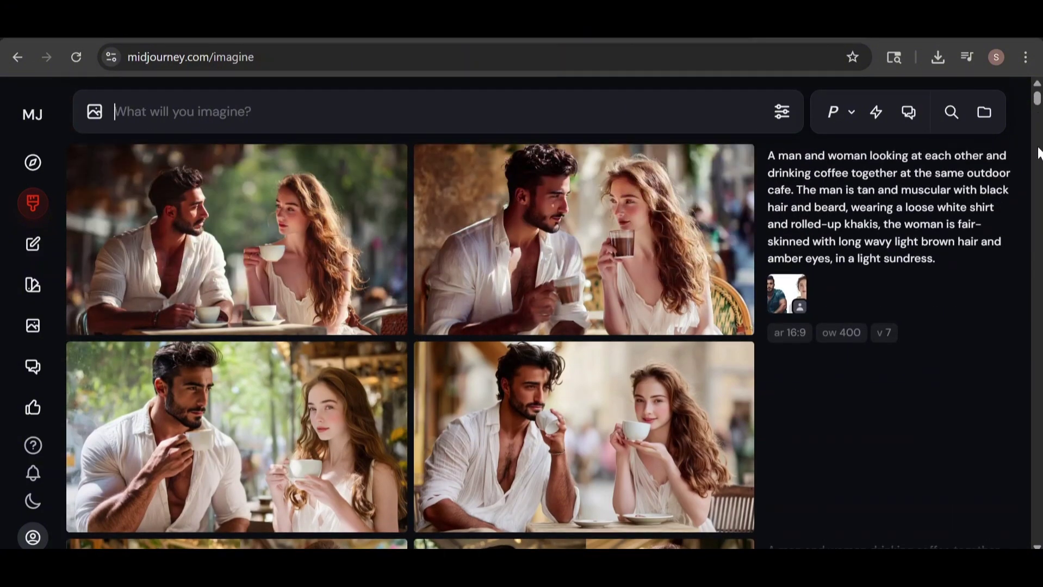
pyautogui.moveTo(979, 185)
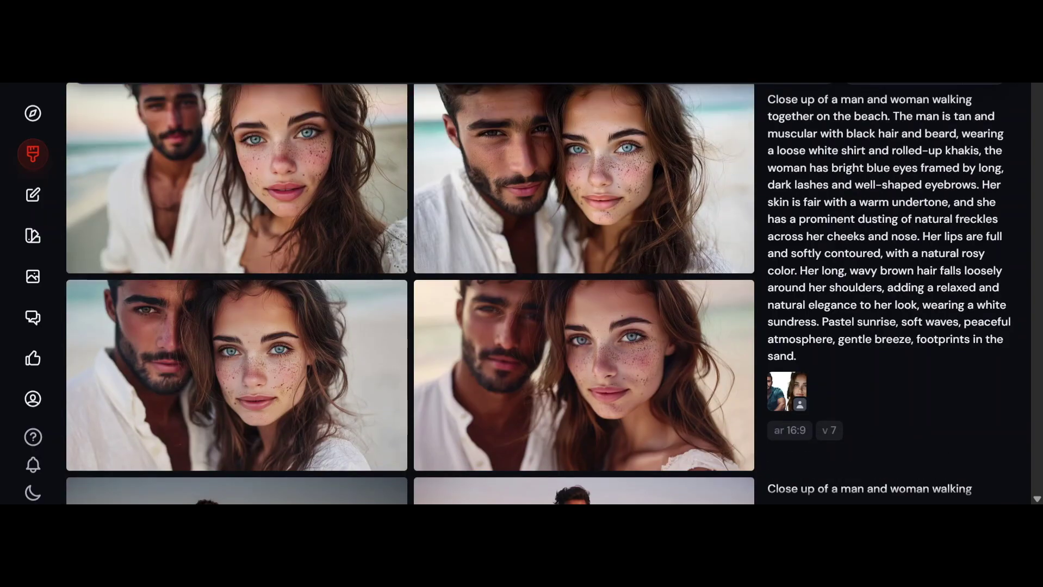
# Review the freckled-woman couple generations and view the windblown white-dress portrait from the black-background set
pyautogui.scroll(1, 538, 294)
pyautogui.scroll(5, 538, 294)
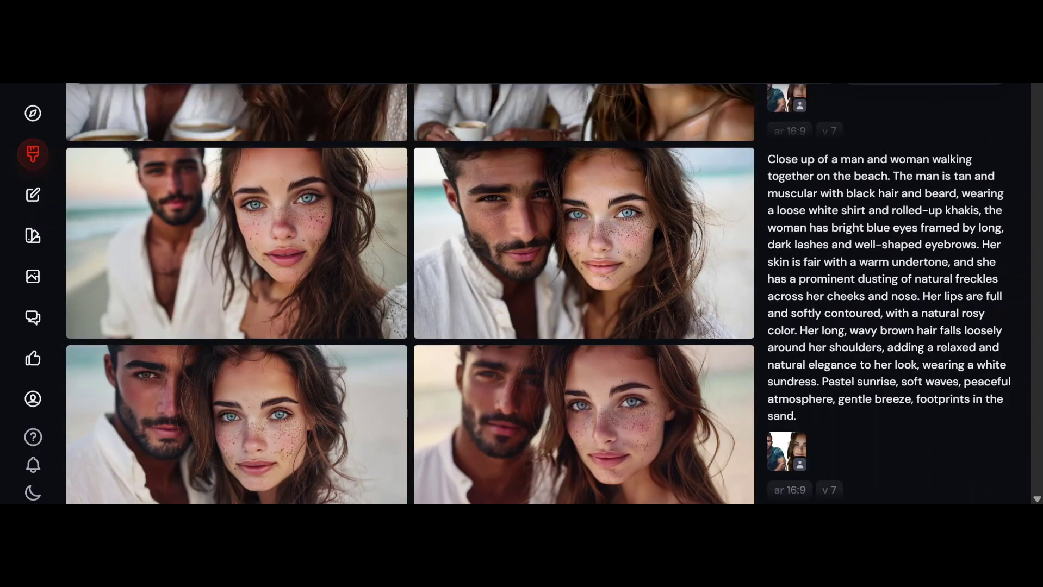
pyautogui.scroll(2, 538, 294)
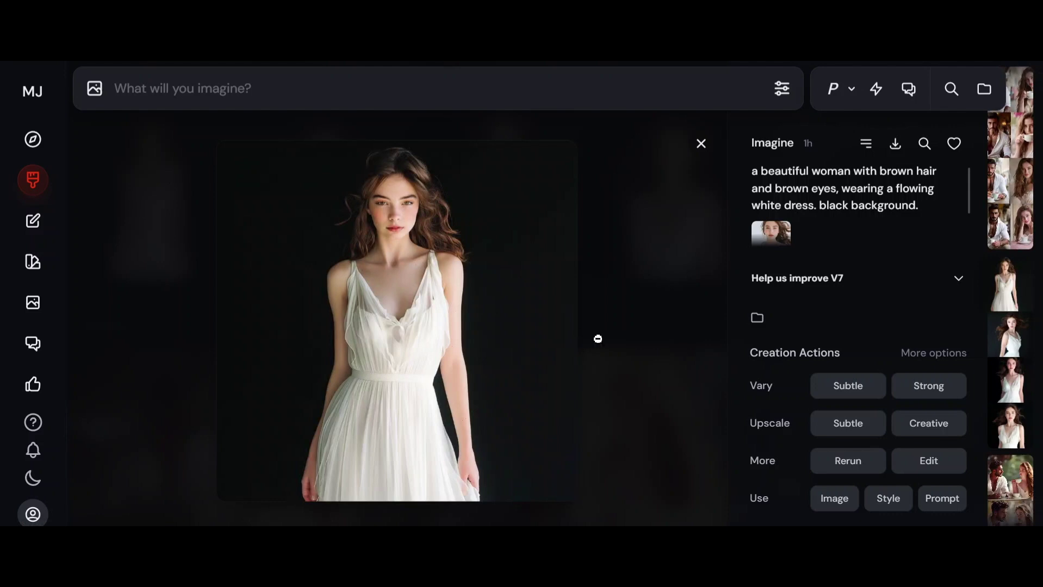
pyautogui.click(1006, 348)
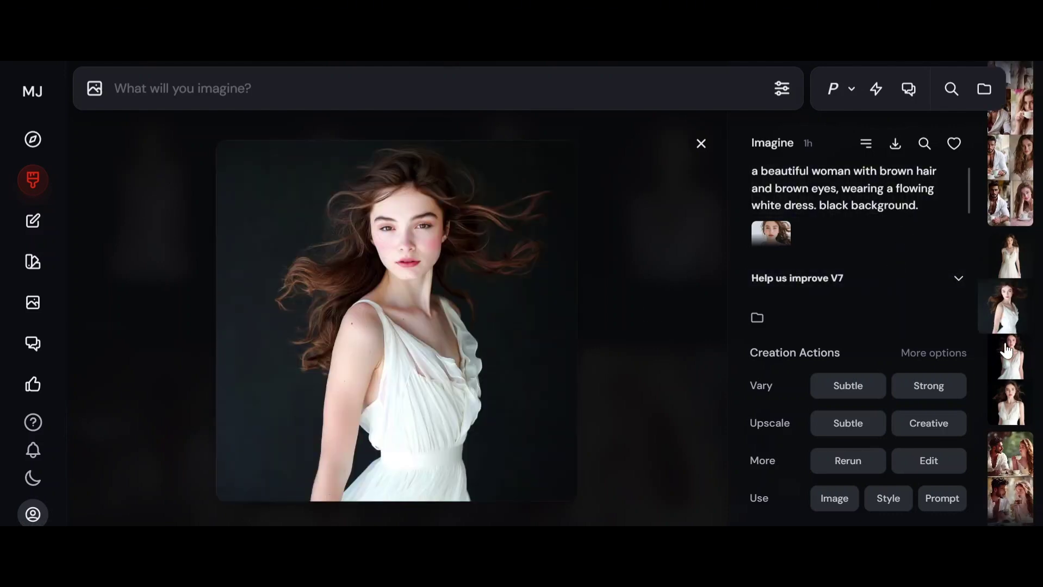
# View another white-dress portrait on the black background, and in the Consistent Character GPT chat examine the walking cartoon girl in the red hoodie
pyautogui.click(1007, 366)
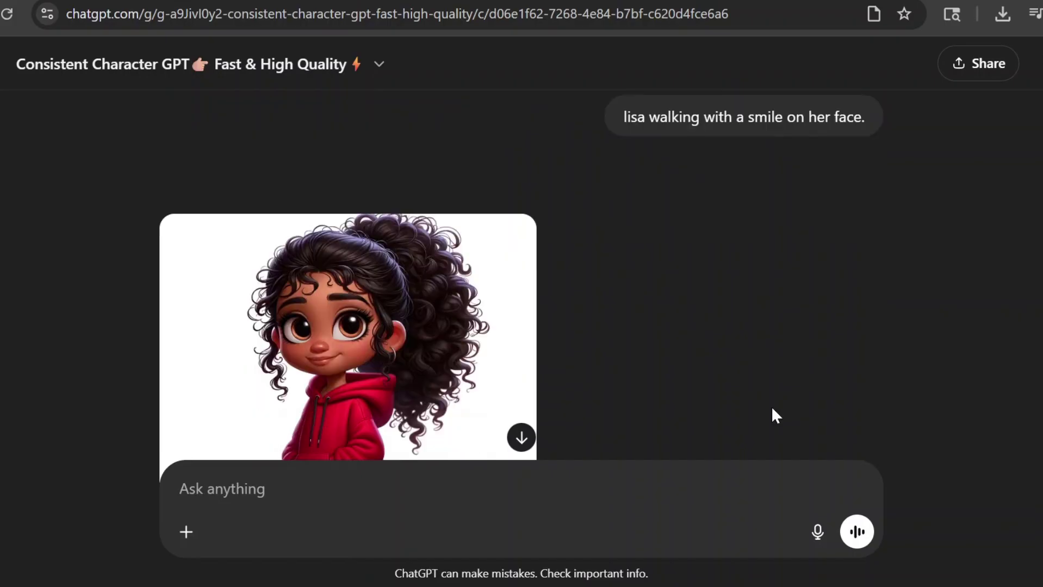
pyautogui.scroll(-2, 773, 409)
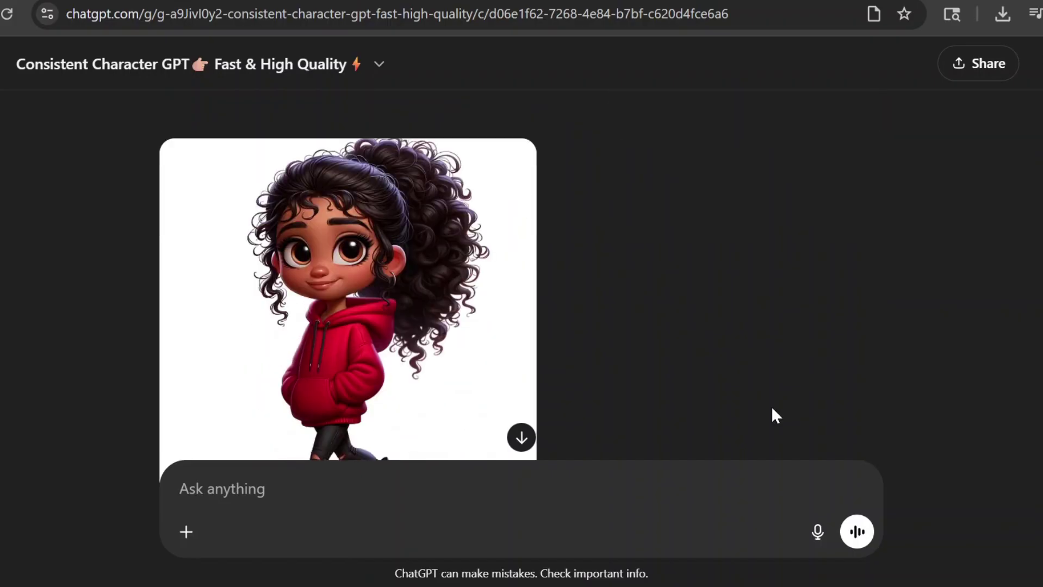
pyautogui.scroll(-1, 772, 408)
pyautogui.scroll(-1, 773, 408)
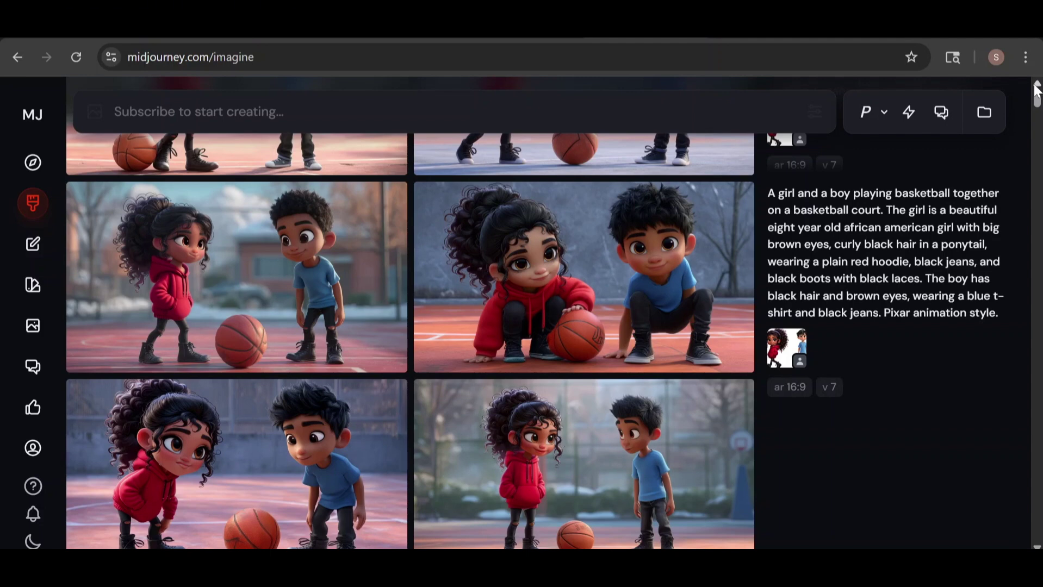
# In Midjourney, compare the girl-and-boy basketball generations across the progressively detailed prompts and omni-reference weights of 400, 300 and 200
pyautogui.scroll(5, 1037, 90)
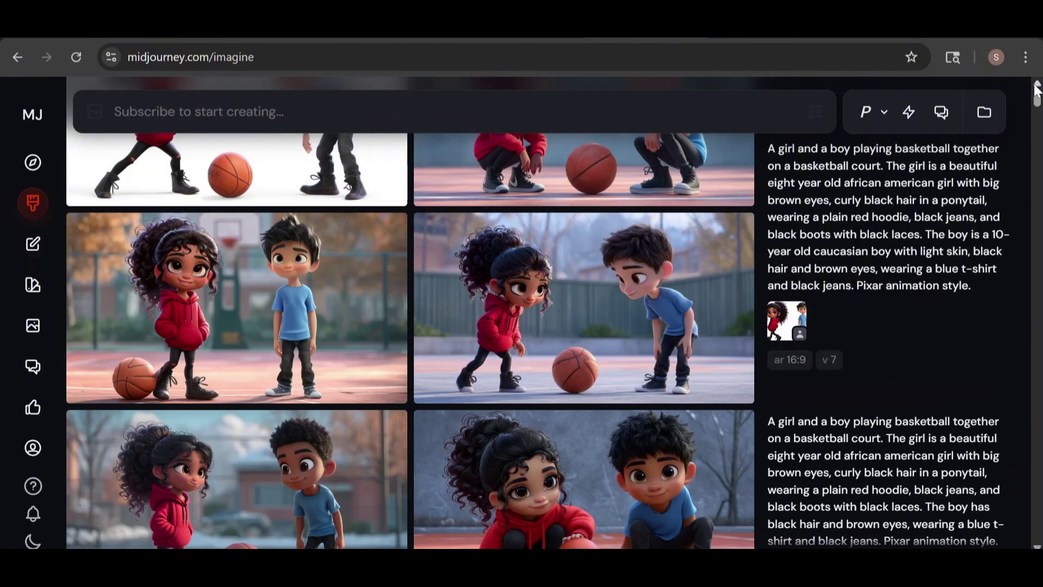
pyautogui.scroll(2, 1036, 90)
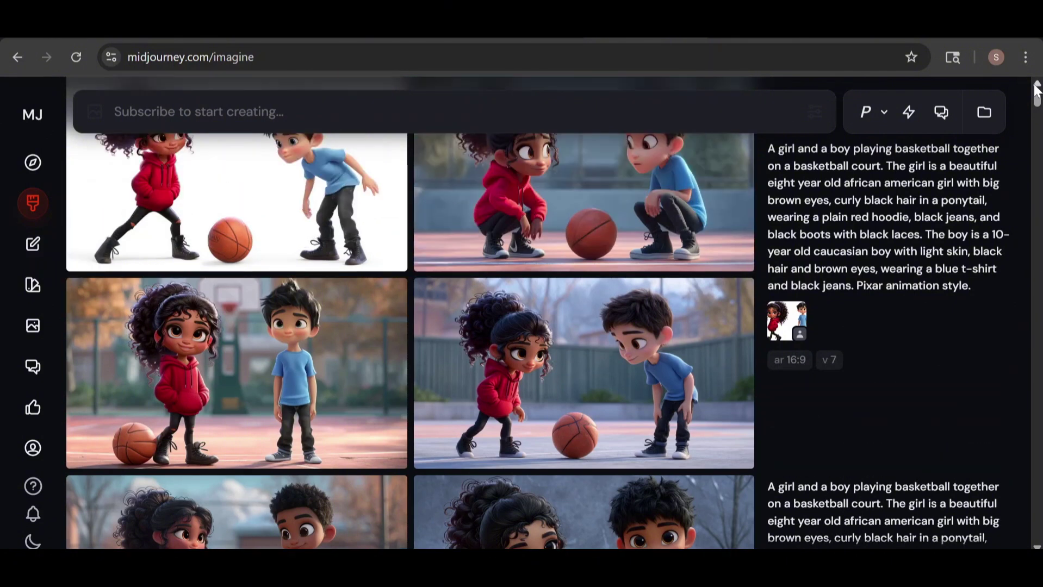
pyautogui.scroll(2, 1036, 89)
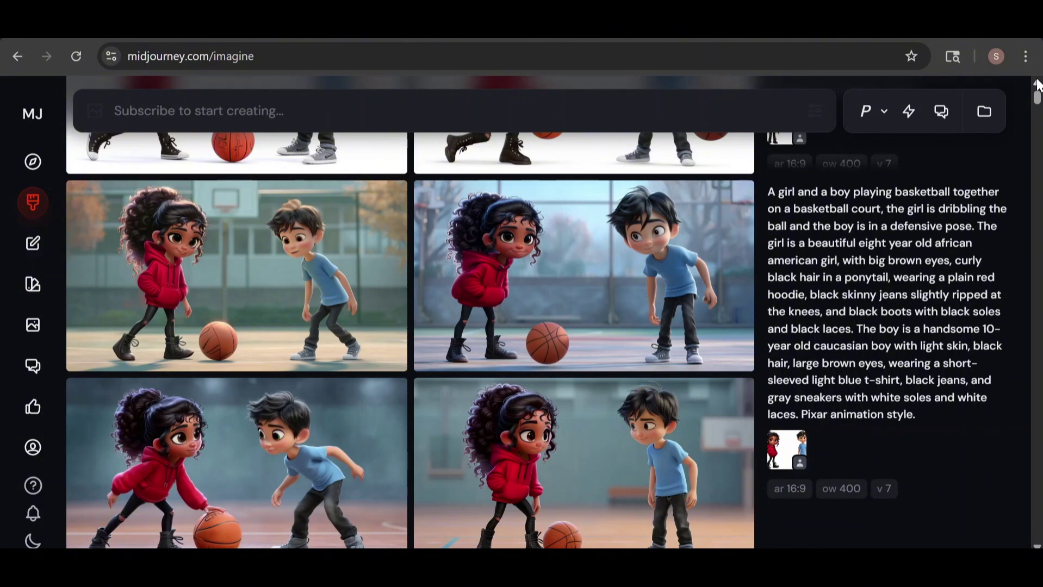
pyautogui.moveTo(973, 233)
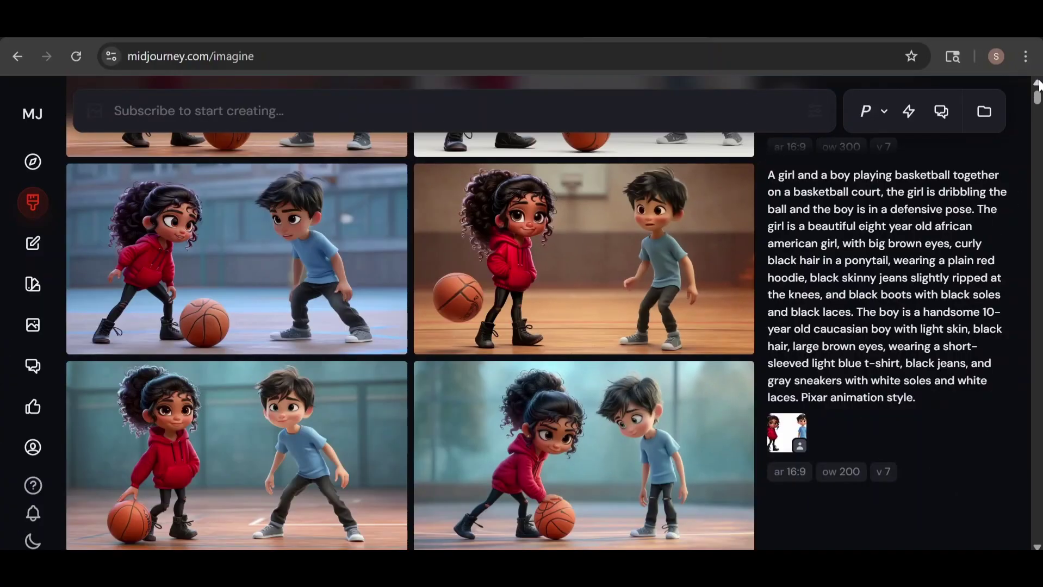
pyautogui.scroll(-3, 544, 326)
pyautogui.scroll(1, 544, 326)
pyautogui.scroll(4, 1039, 84)
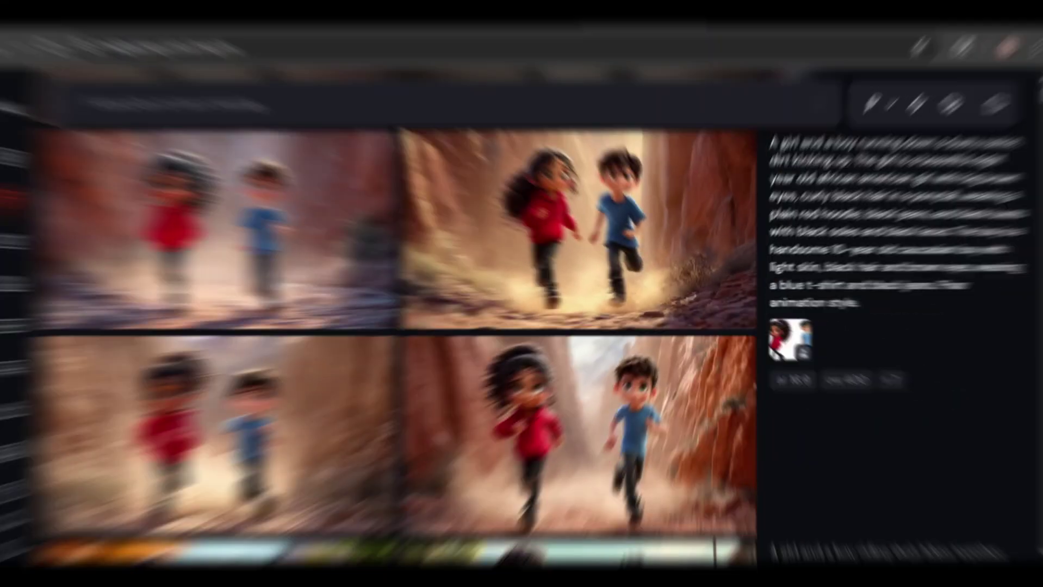
# Examine how the reworded dusty-ravine running prompts, with added hair, skin and clothing details, affect both characters at omni-reference weight 400
pyautogui.scroll(5, 1038, 88)
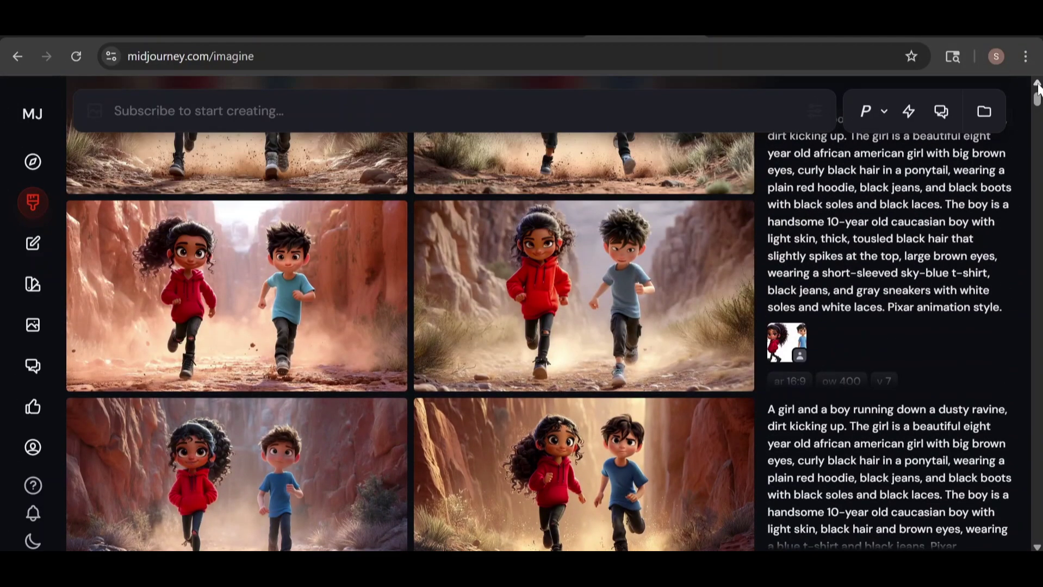
pyautogui.scroll(3, 1038, 87)
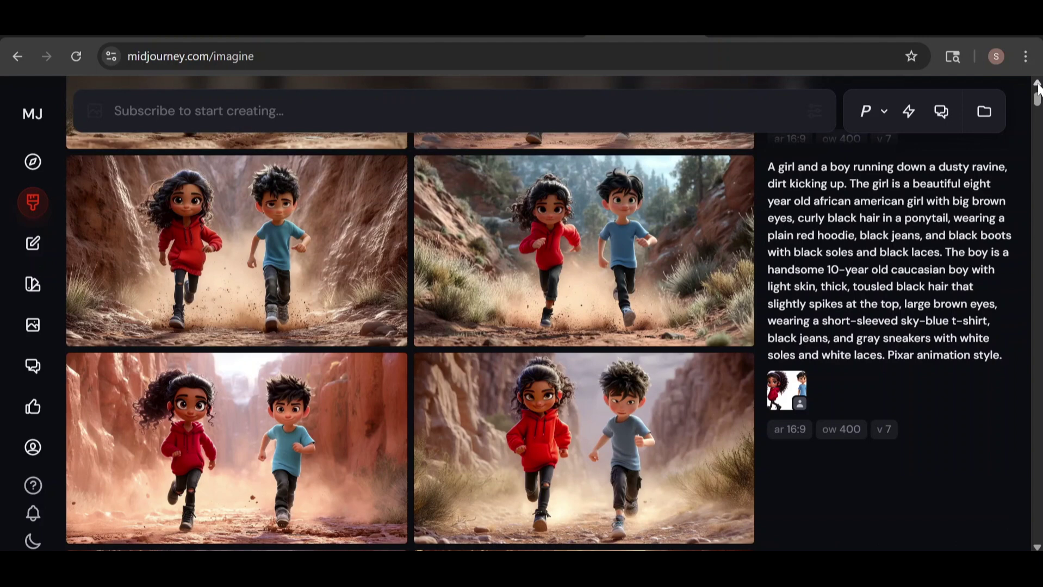
pyautogui.scroll(5, 1038, 87)
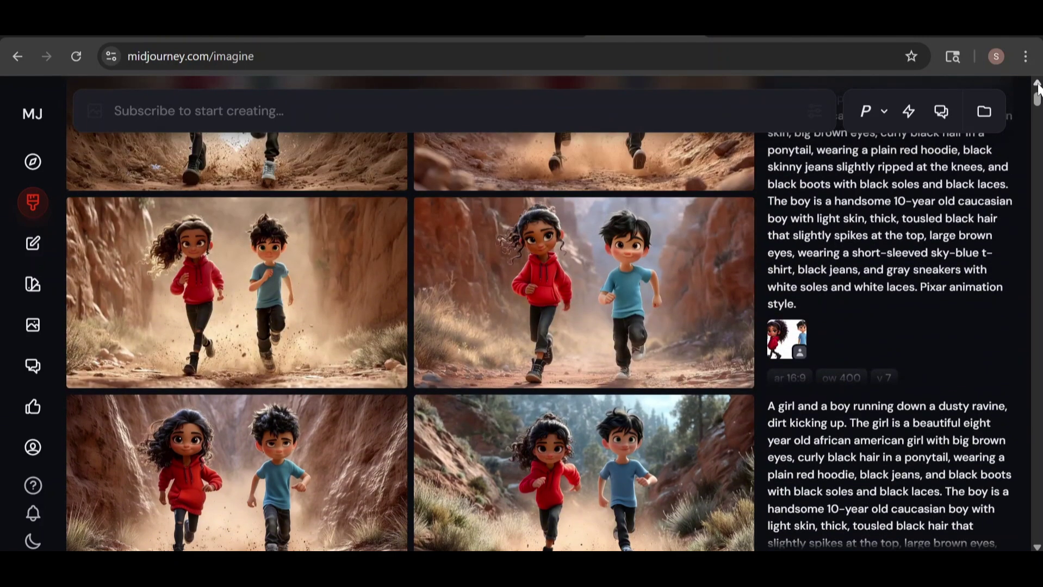
pyautogui.scroll(5, 1038, 87)
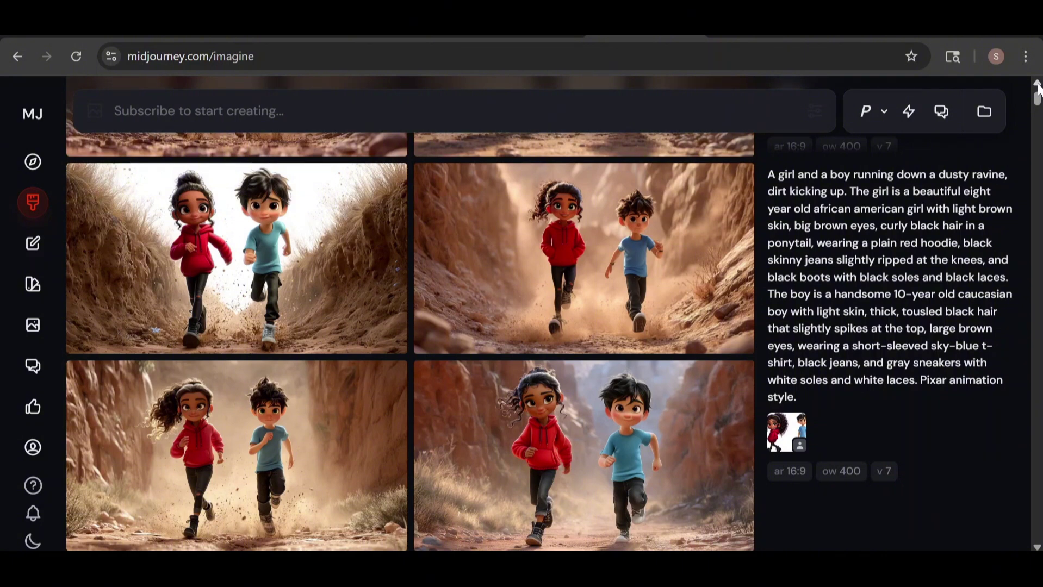
pyautogui.scroll(5, 1038, 87)
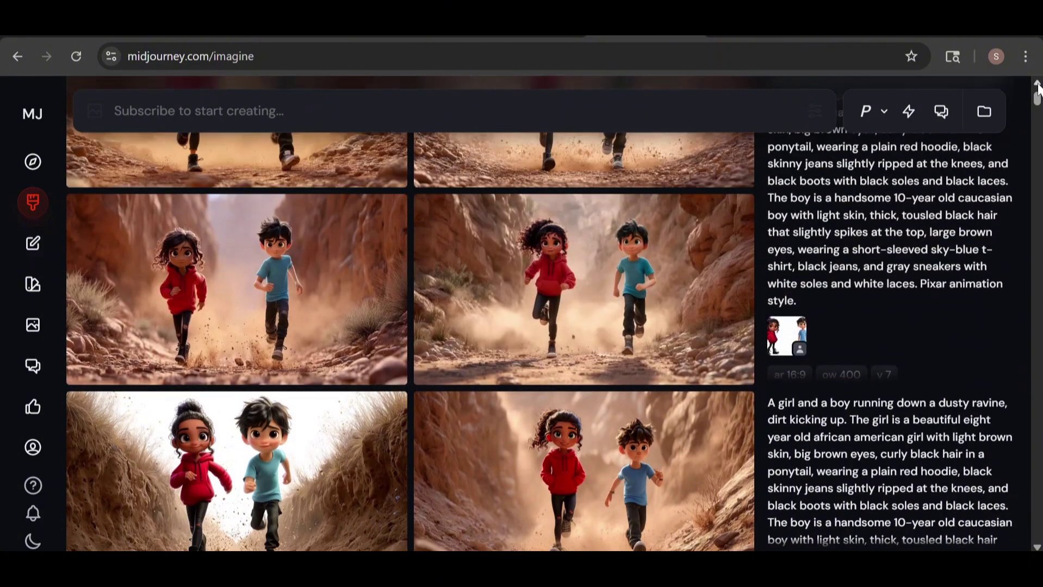
pyautogui.scroll(2, 1038, 87)
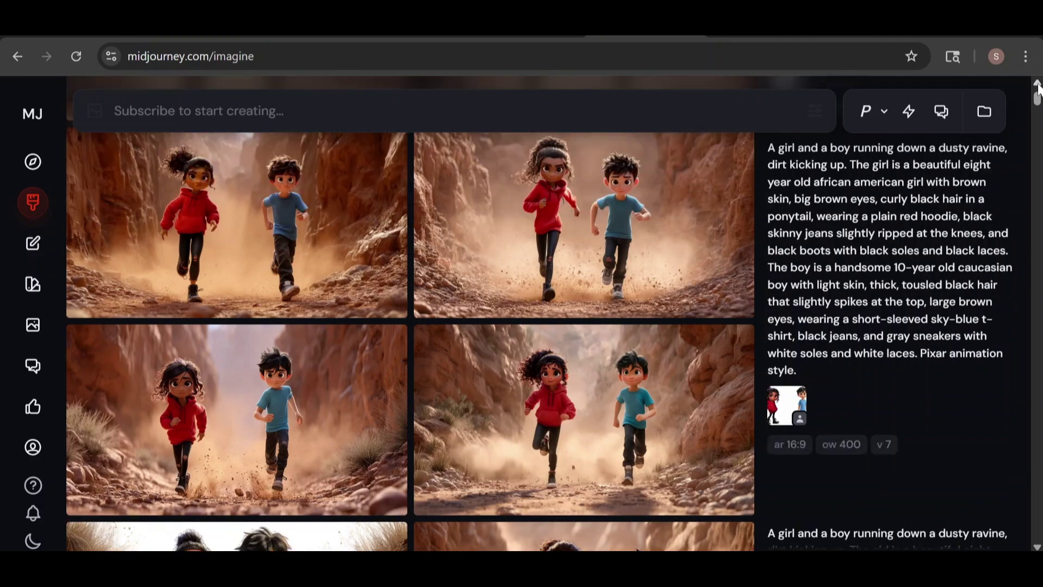
pyautogui.scroll(5, 1038, 88)
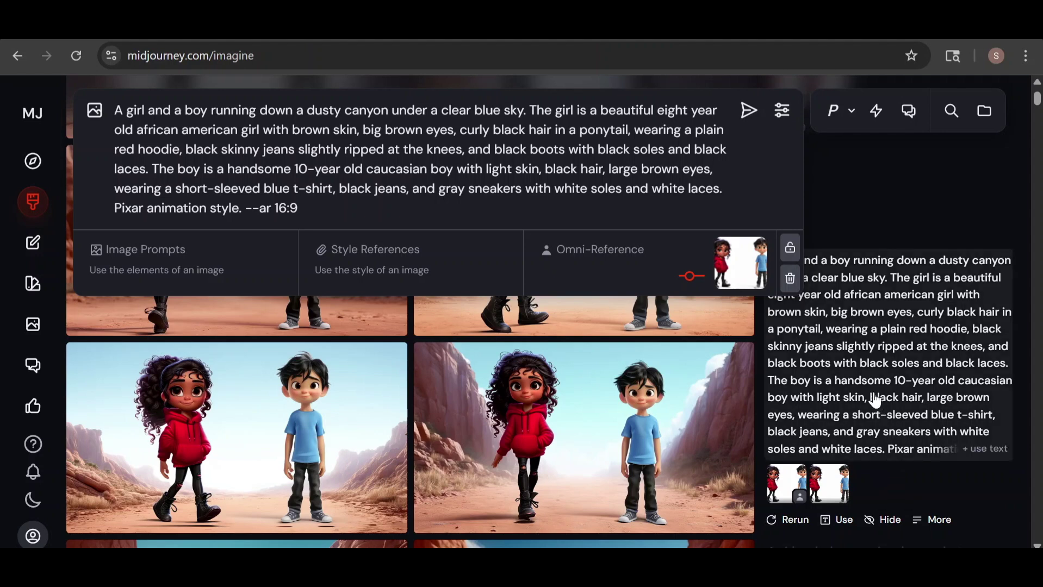
# Add the combined girl-and-boy image as an image prompt to the dusty-canyon prompt and append --iw .3
pyautogui.moveTo(798, 474); pyautogui.dragTo(229, 273)
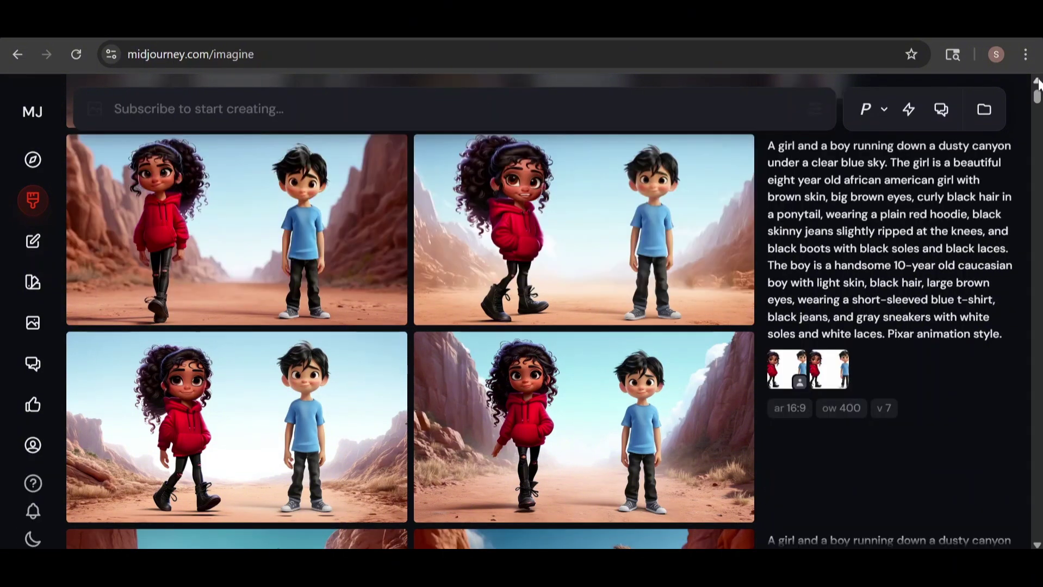
pyautogui.moveTo(934, 193)
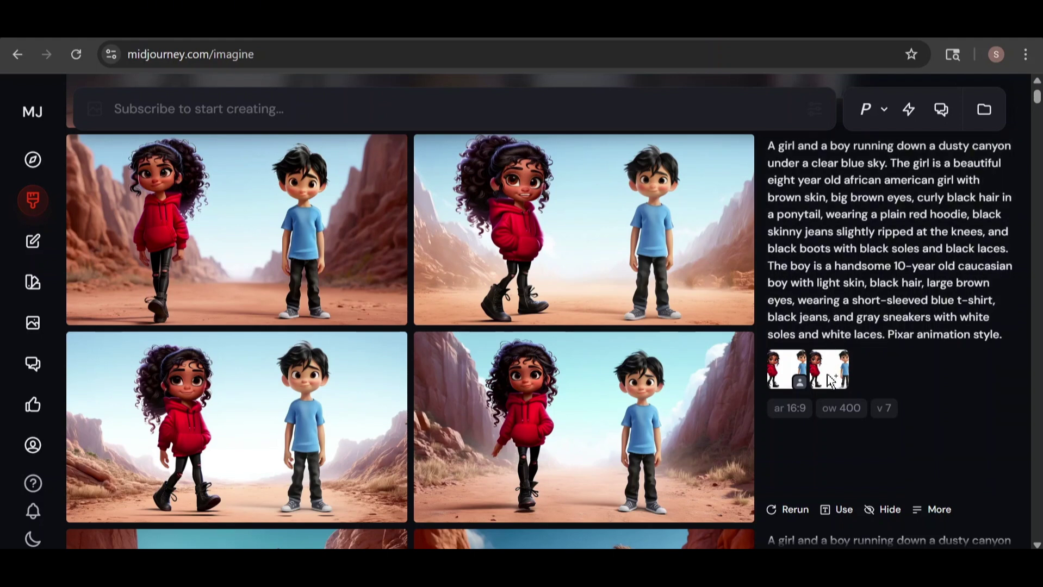
pyautogui.click(787, 381)
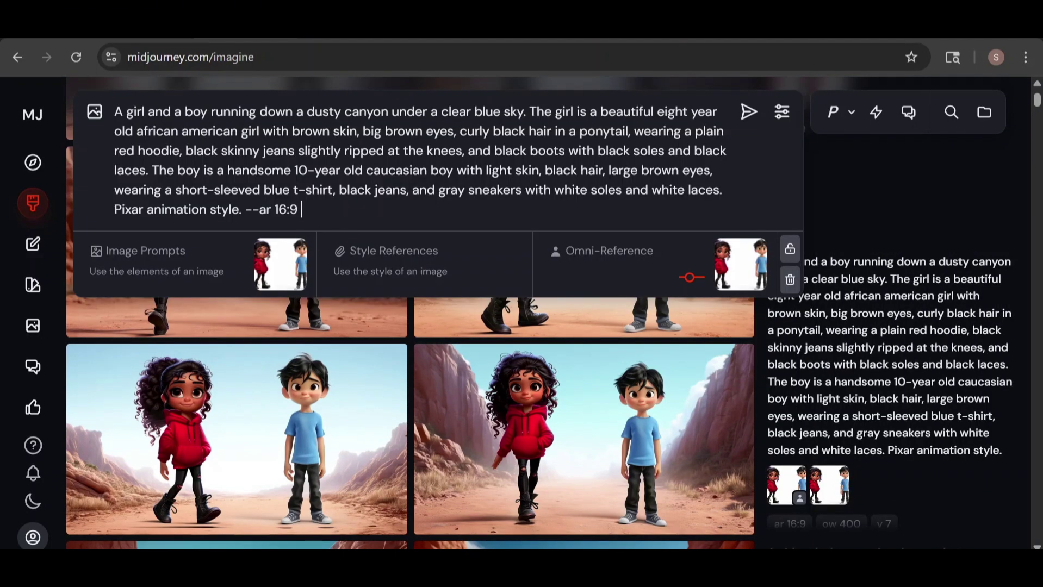
pyautogui.write('--iw .3')
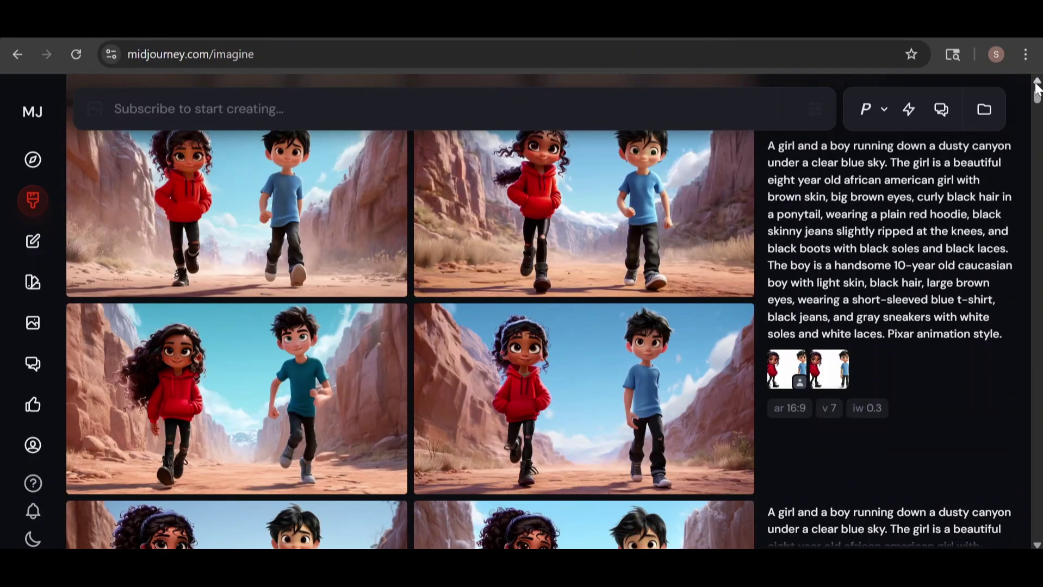
# Compare the dusty-canyon running generations made with image weight 0.3 and the scared-expression versions made with image weight 0.2
pyautogui.click(1036, 83)
pyautogui.moveTo(948, 236)
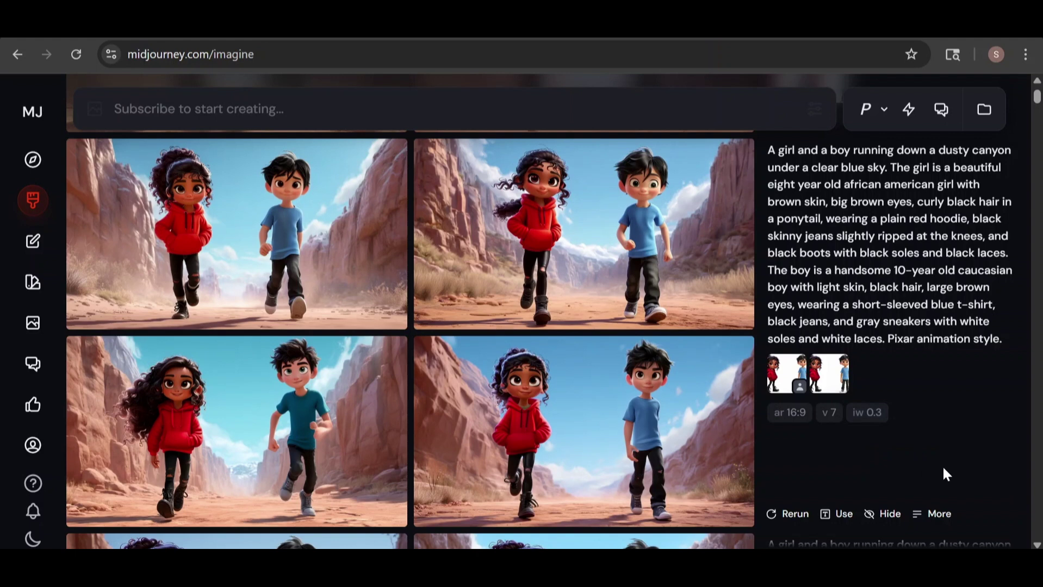
pyautogui.scroll(6, 1037, 86)
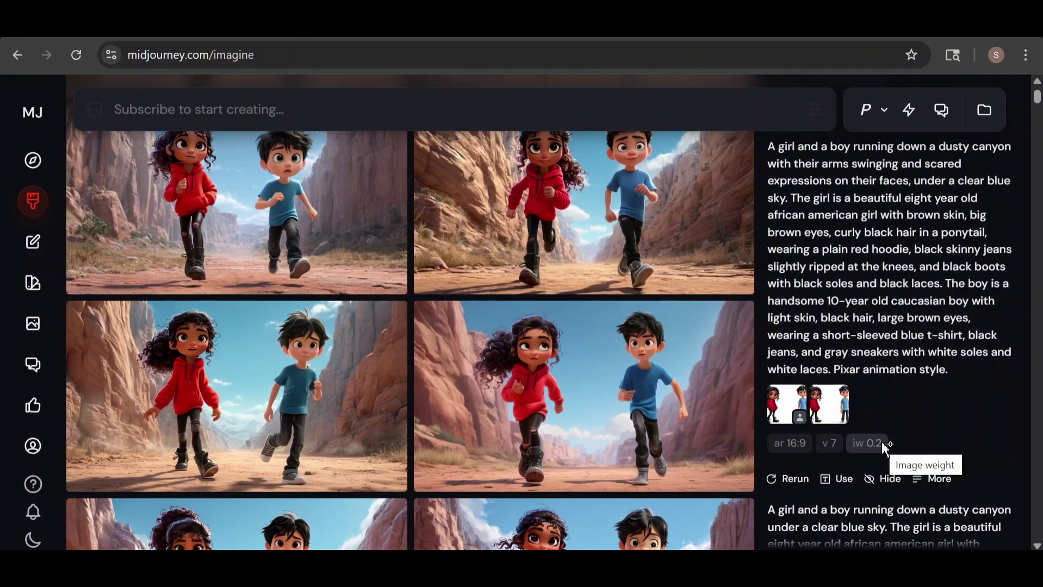
pyautogui.scroll(5, 882, 441)
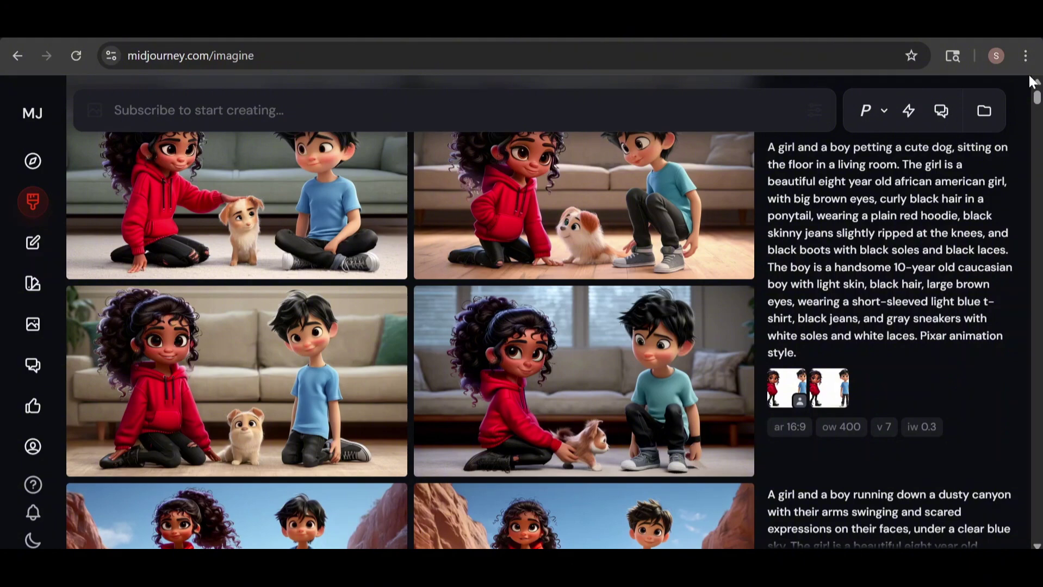
# Review the dog-petting and bike-riding generations at omni-reference weight 400, comparing the bike images made with and without the 0.3 image weight
pyautogui.scroll(7, 1038, 86)
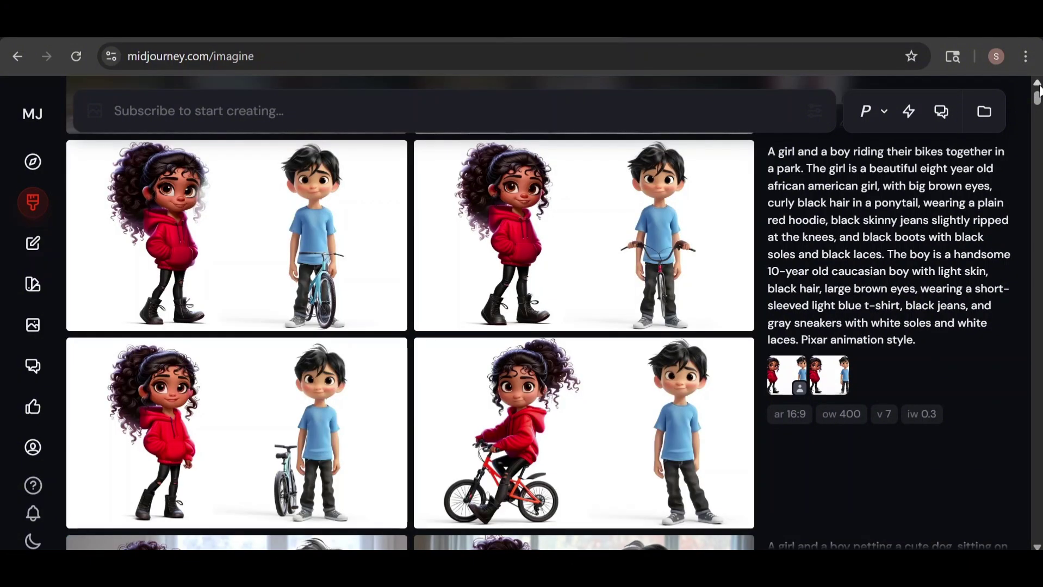
pyautogui.scroll(6, 1038, 86)
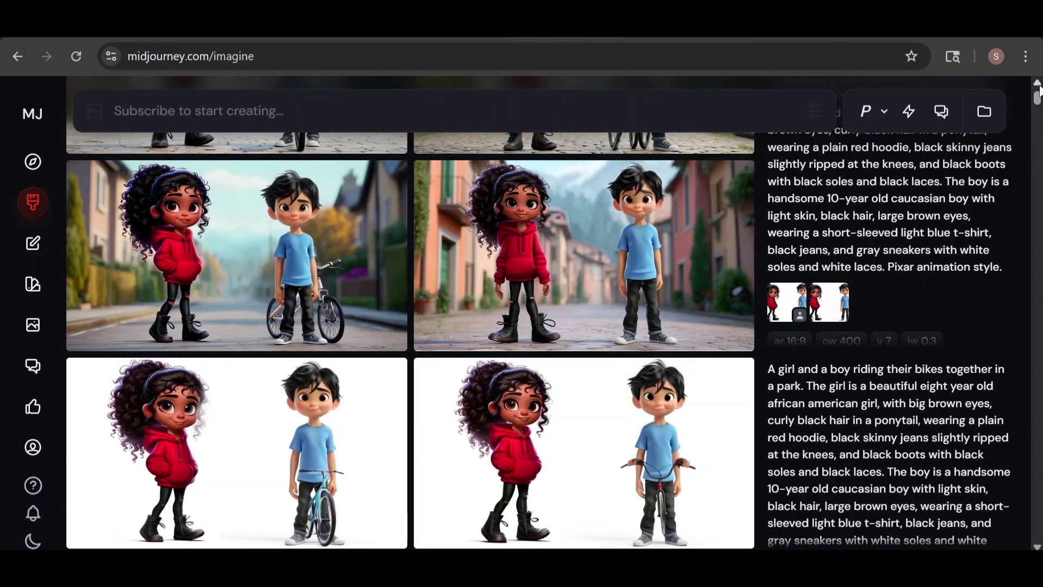
pyautogui.scroll(5, 1038, 85)
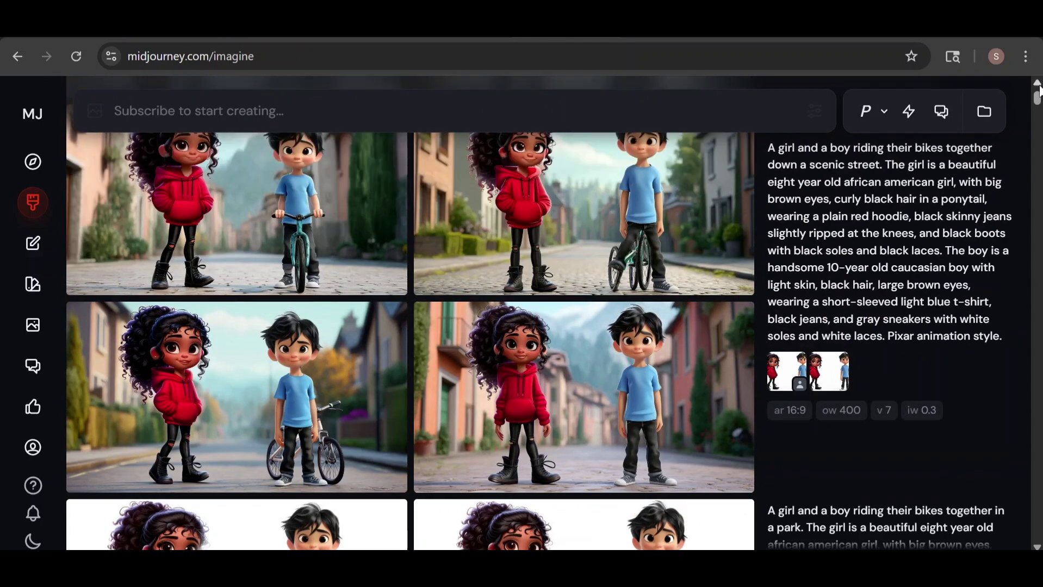
pyautogui.scroll(5, 1037, 86)
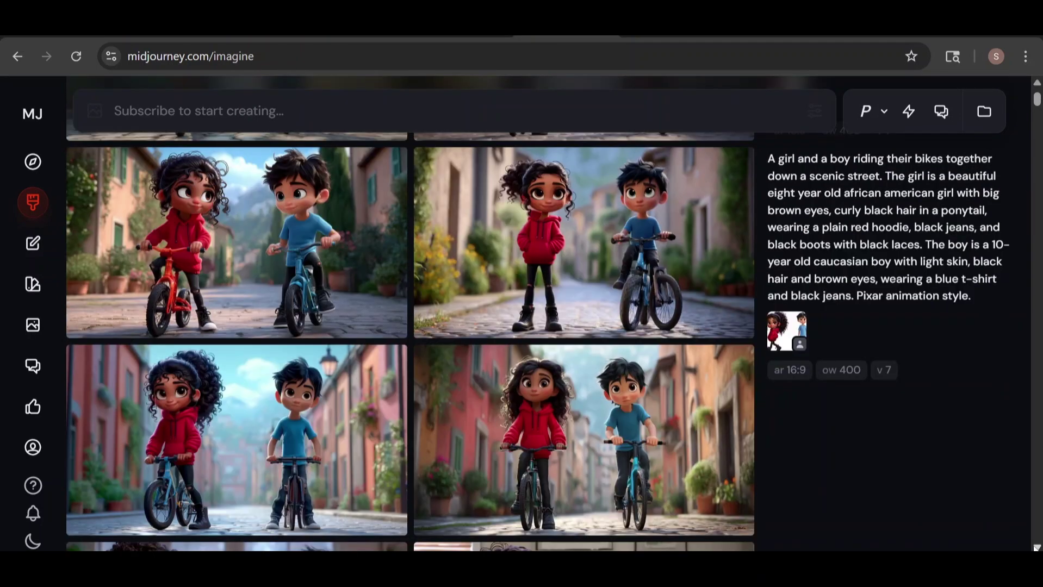
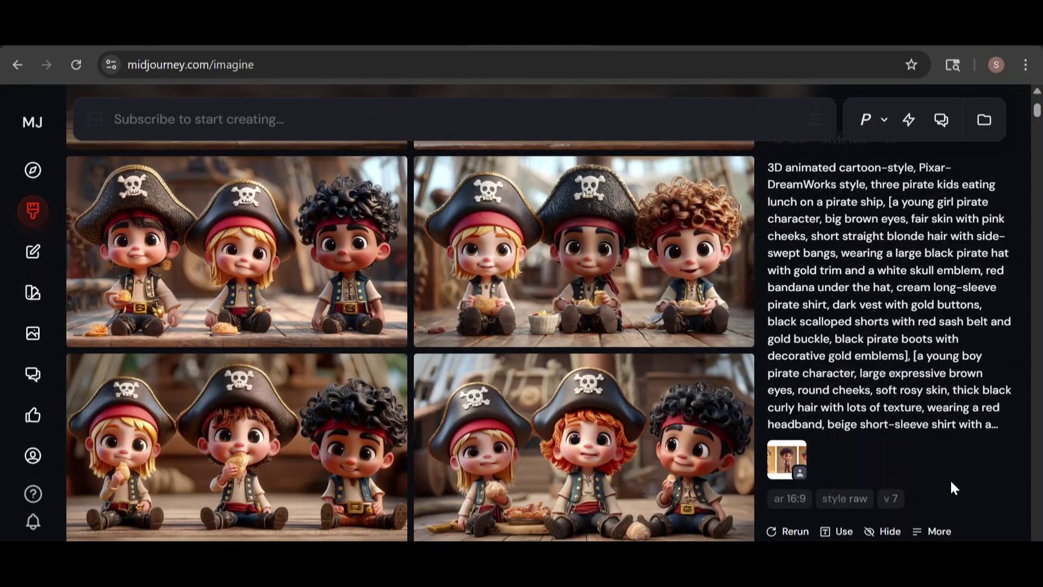
# Examine the three-pirate-kids lunch generations made with raw style and different omni-reference weights, including 1000
pyautogui.click(1038, 93)
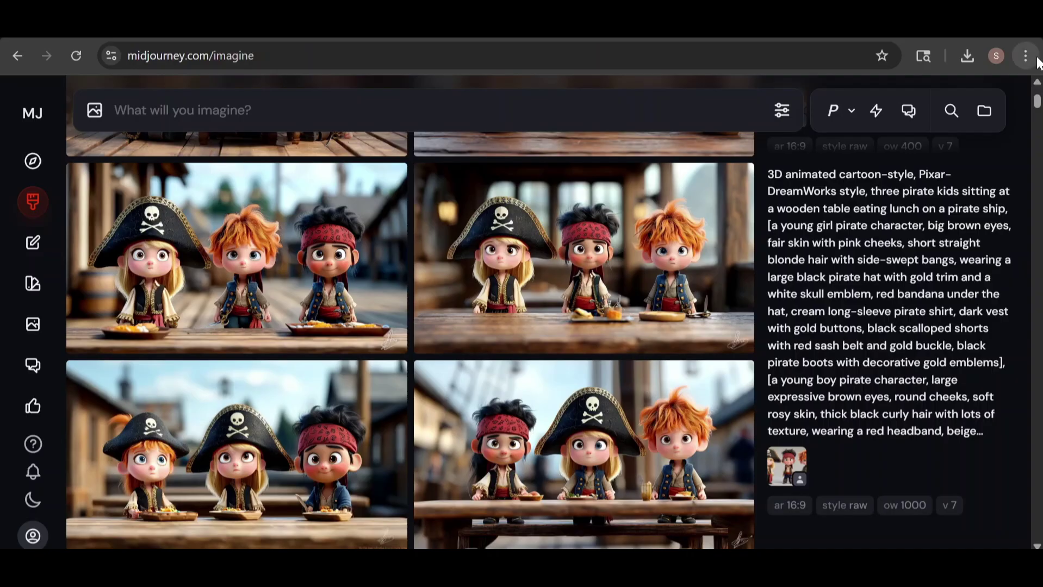
pyautogui.scroll(5, 1038, 83)
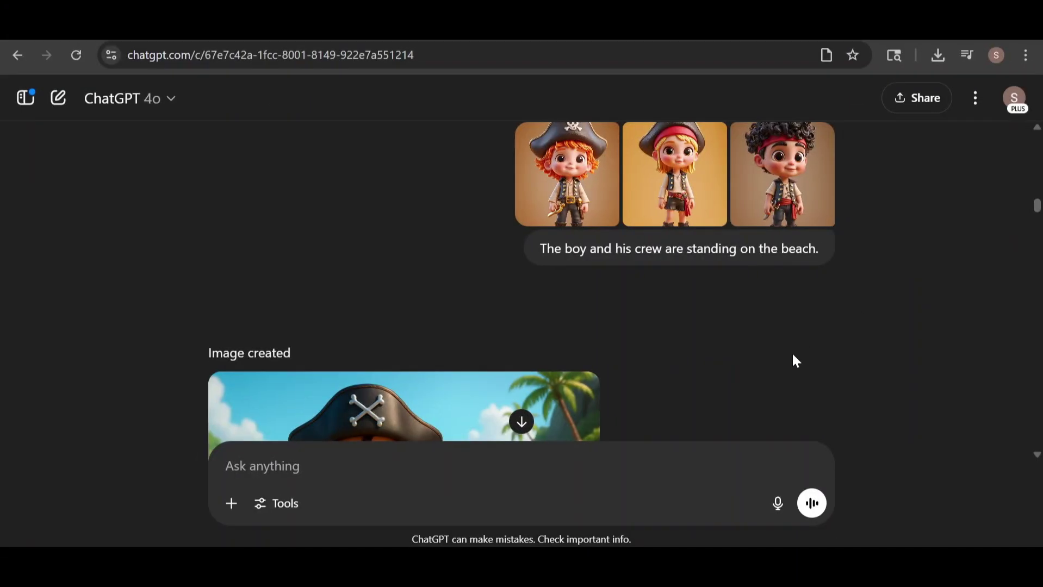
# In the ChatGPT 4o chat, review the pirate crew images on the beach, steering the ship, in the jungle, with the treasure and eating
pyautogui.scroll(-3, 791, 358)
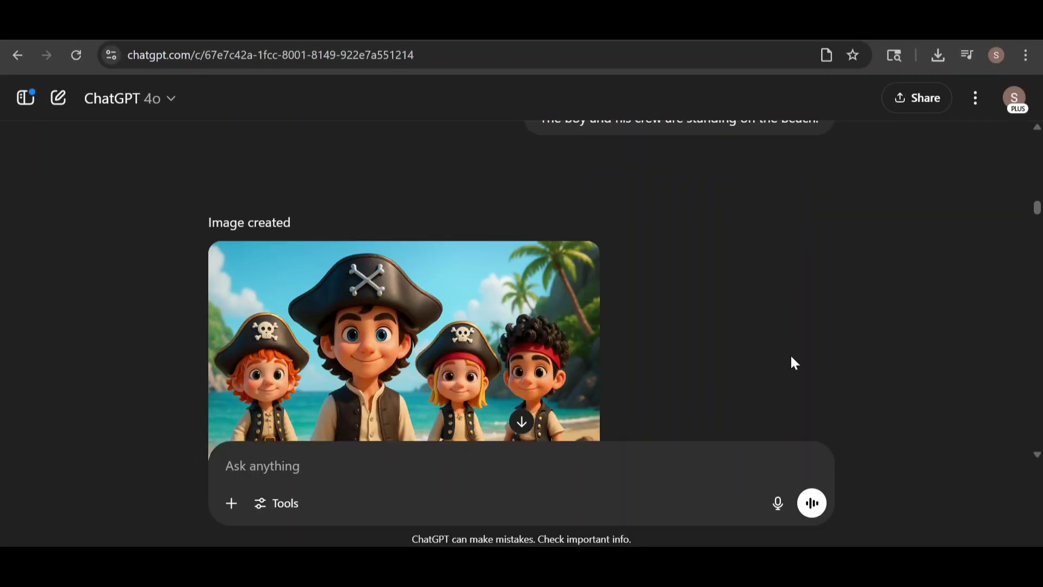
pyautogui.scroll(-8, 792, 357)
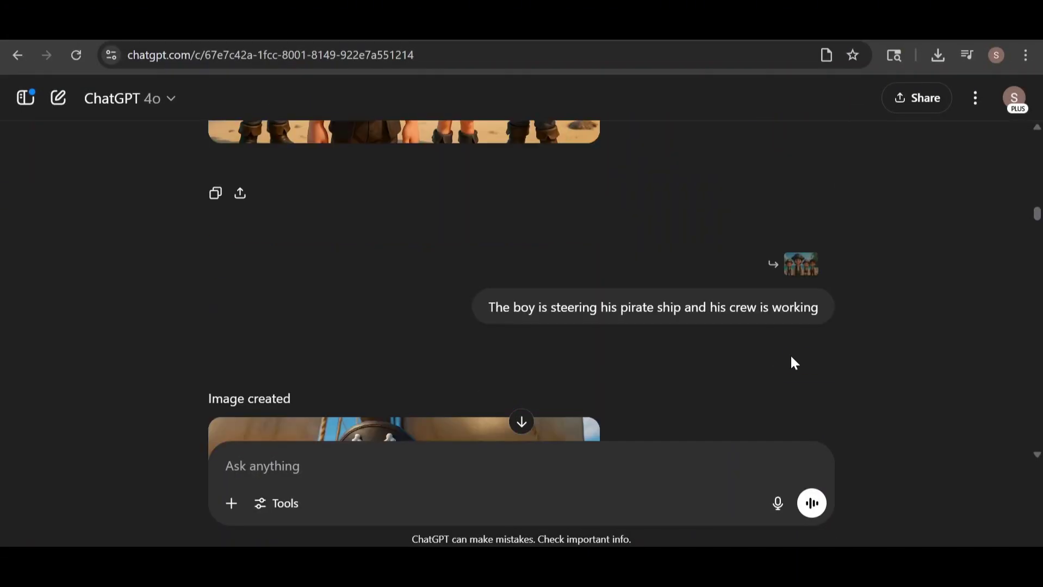
pyautogui.scroll(-5, 792, 358)
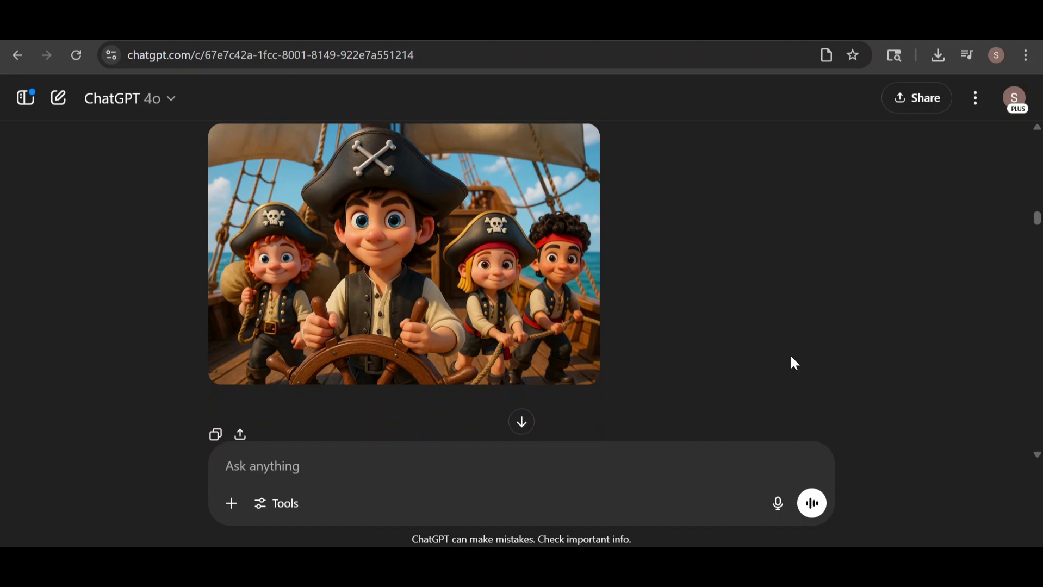
pyautogui.scroll(-10, 794, 363)
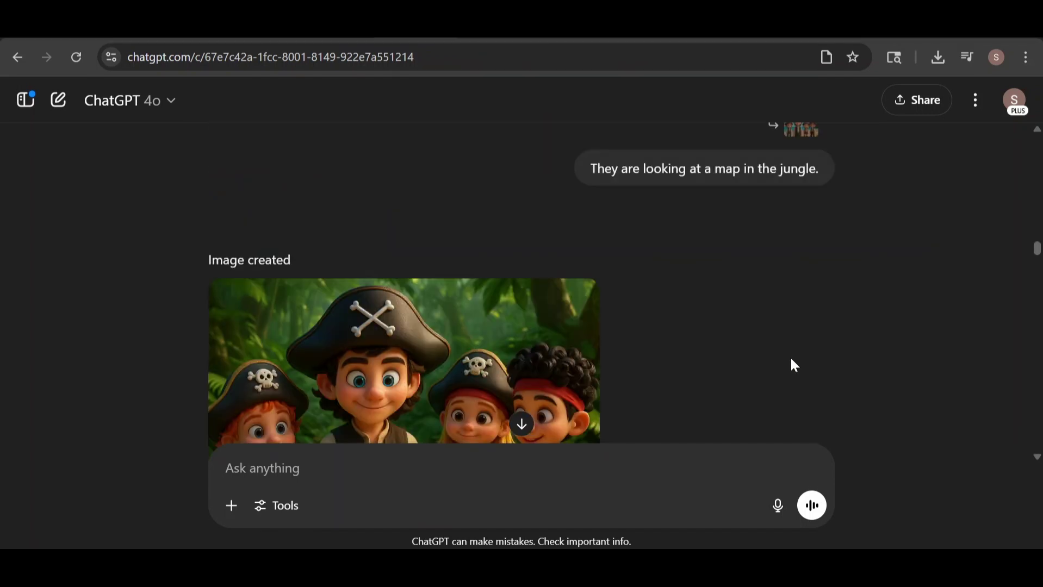
pyautogui.scroll(-8, 792, 359)
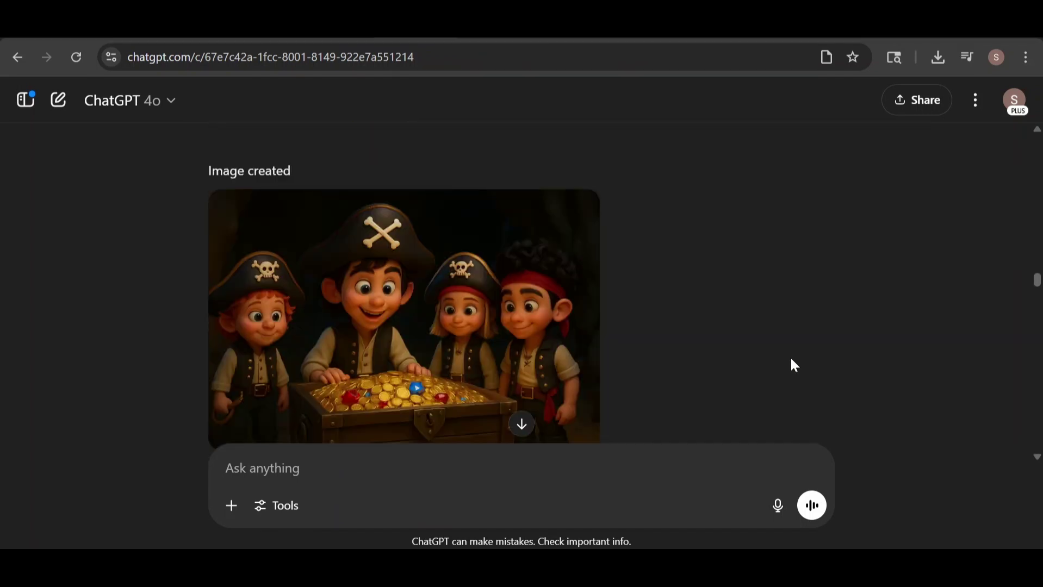
pyautogui.write(']')
pyautogui.scroll(-8, 792, 360)
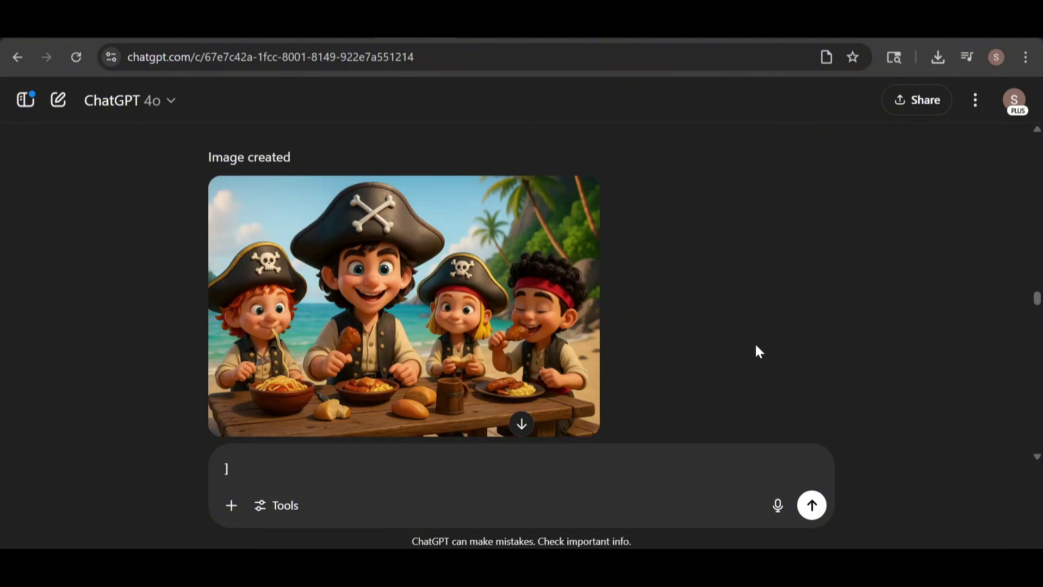
# In Midjourney, examine the three-dogs champagne bar generations, comparing the smiling versions made with and without omni-reference weight 400
pyautogui.scroll(-1, 756, 346)
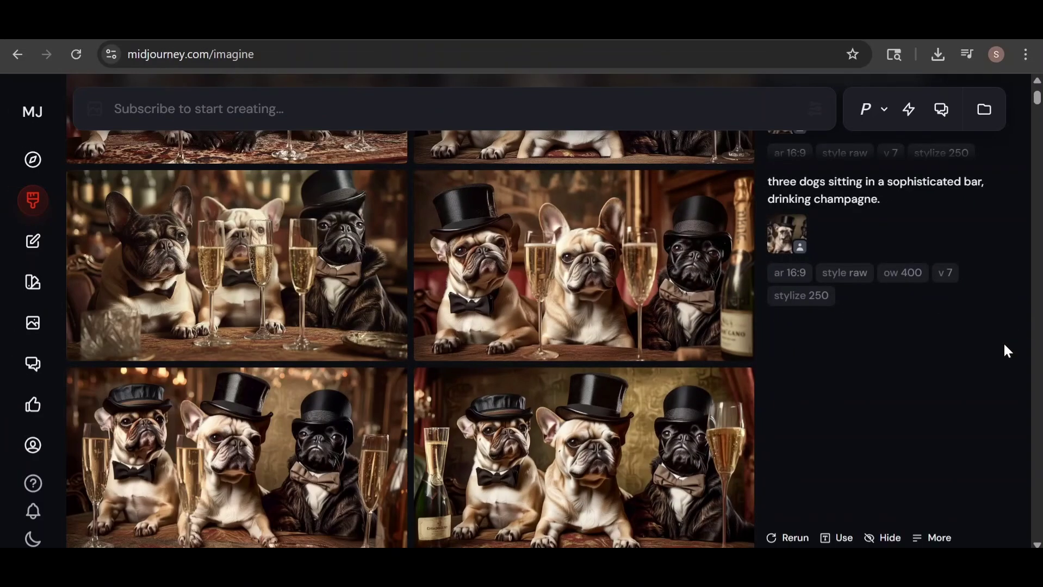
pyautogui.scroll(5, 1038, 83)
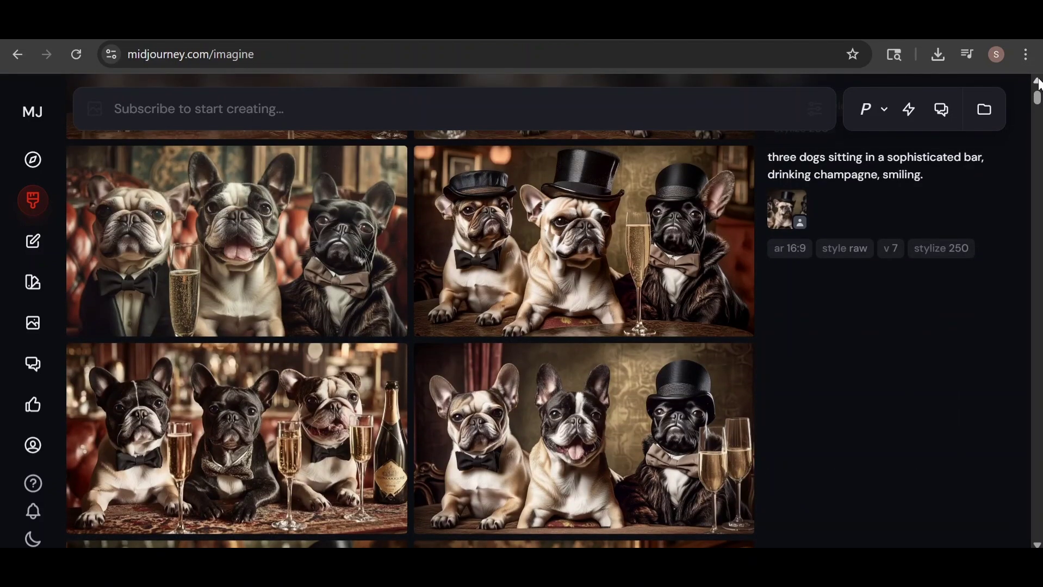
pyautogui.scroll(1, 1039, 84)
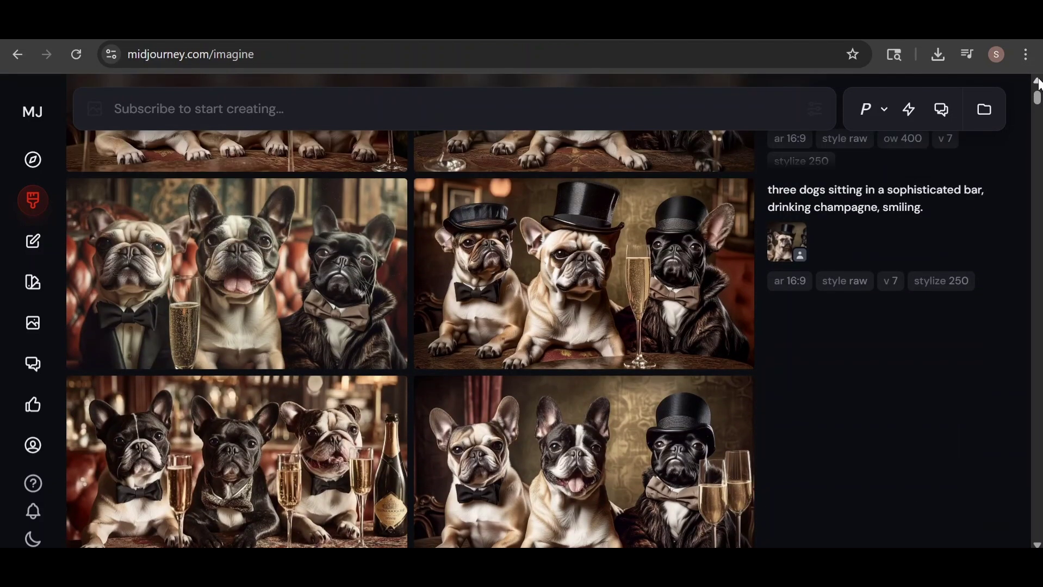
pyautogui.scroll(5, 1039, 85)
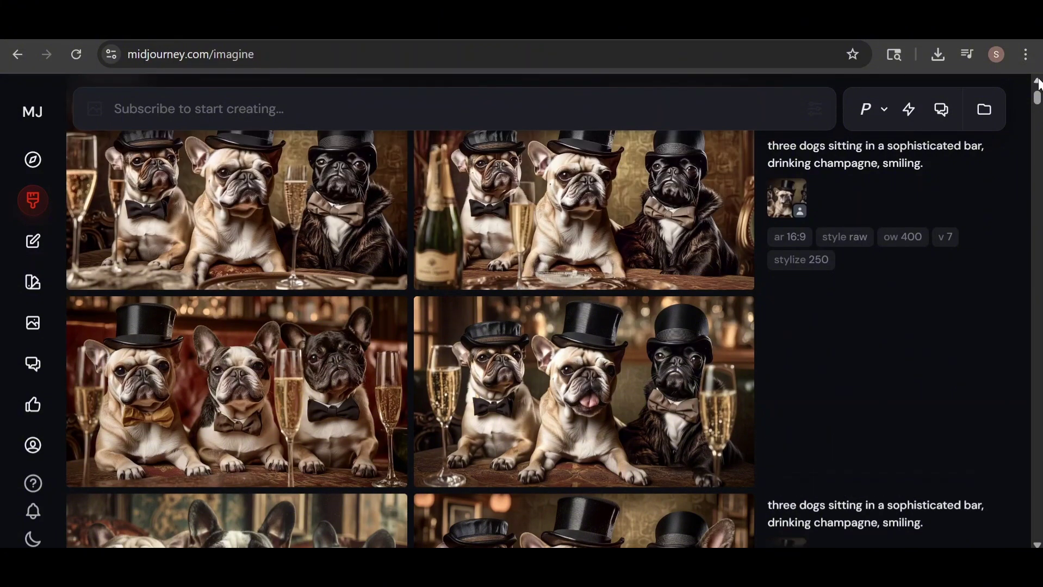
pyautogui.scroll(1, 1039, 84)
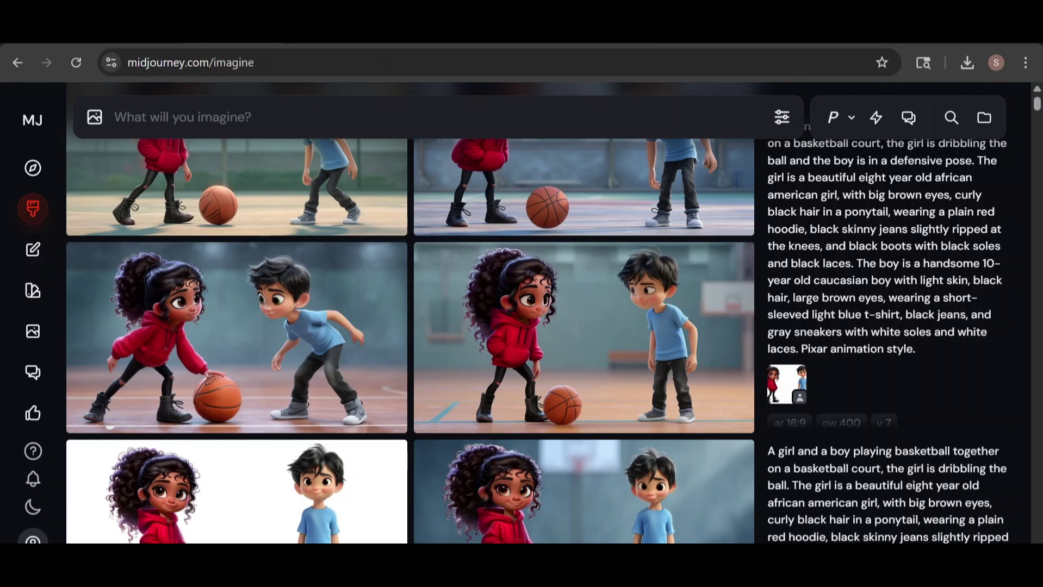
# Open the basketball image with the crouching boy in the editor and erase both of his eyes with a 10px brush
pyautogui.moveTo(291, 337)
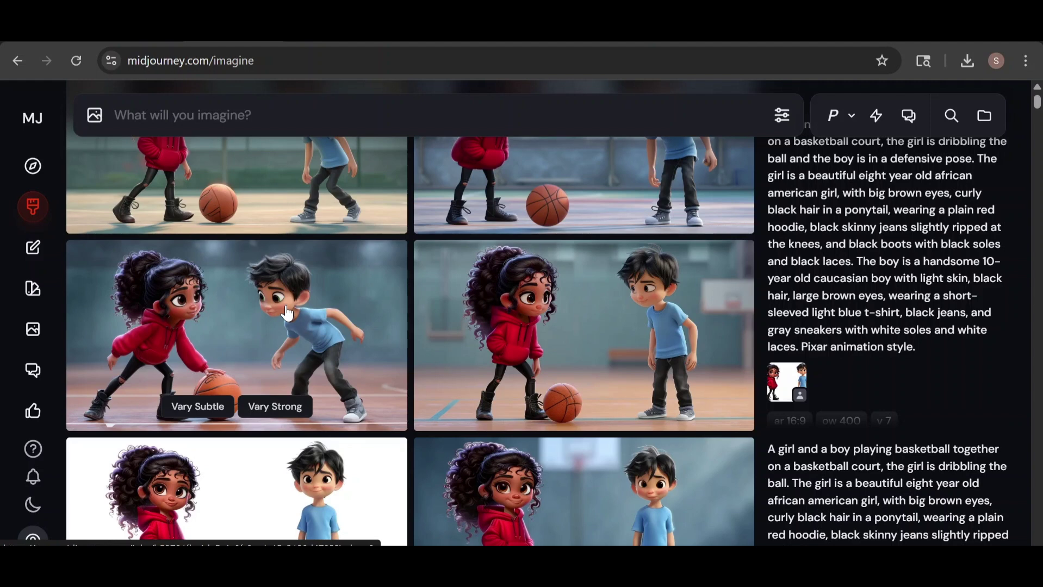
pyautogui.click(285, 305)
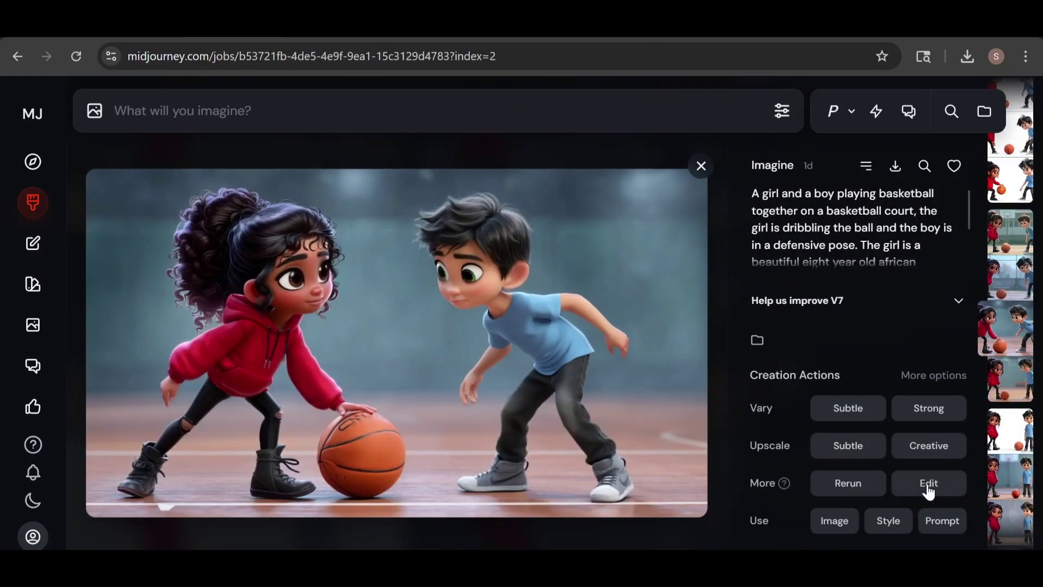
pyautogui.click(929, 483)
pyautogui.moveTo(111, 469); pyautogui.dragTo(92, 469)
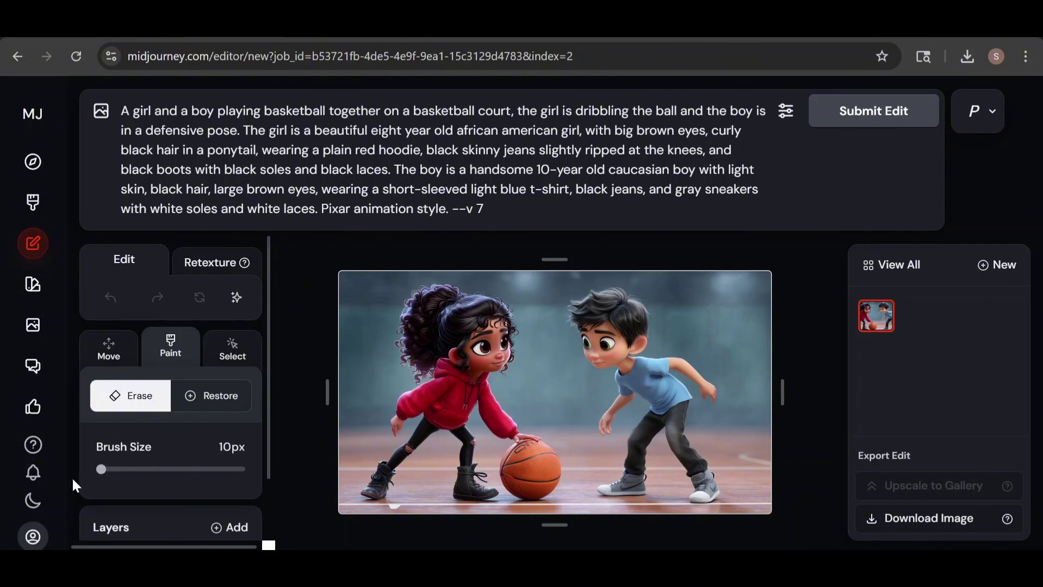
pyautogui.click(610, 348)
pyautogui.moveTo(590, 346); pyautogui.dragTo(581, 346)
# Replace the character descriptions in the prompt with "brown eyes.", keeping "Pixar animation style.", and submit the edit
pyautogui.moveTo(121, 111)
pyautogui.mouseDown()
pyautogui.moveTo(293, 169)
pyautogui.moveTo(321, 209)
pyautogui.mouseUp()
pyautogui.press('BackSpace')
pyautogui.write('brown eyes.')
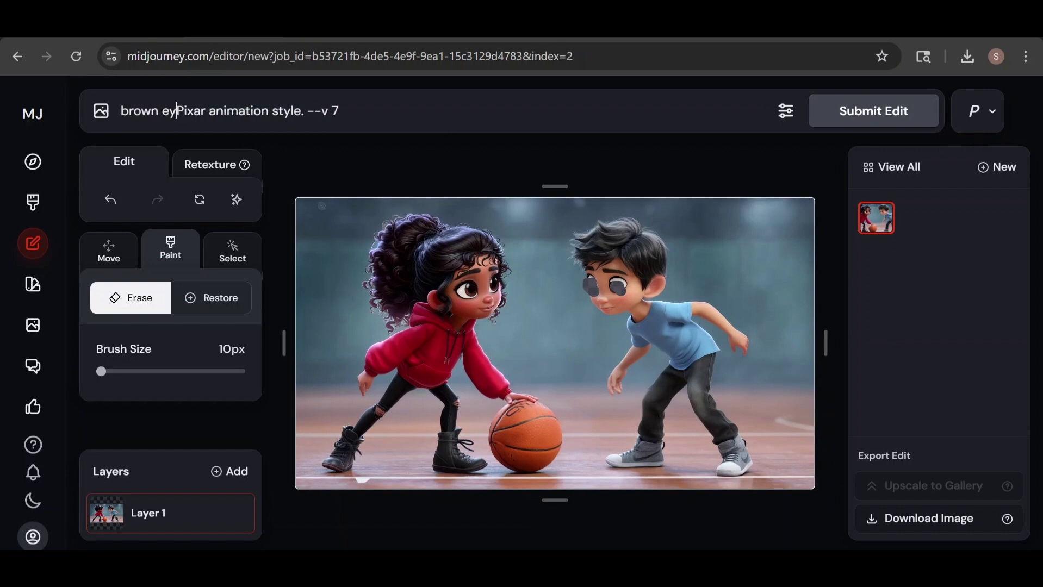
pyautogui.click(879, 110)
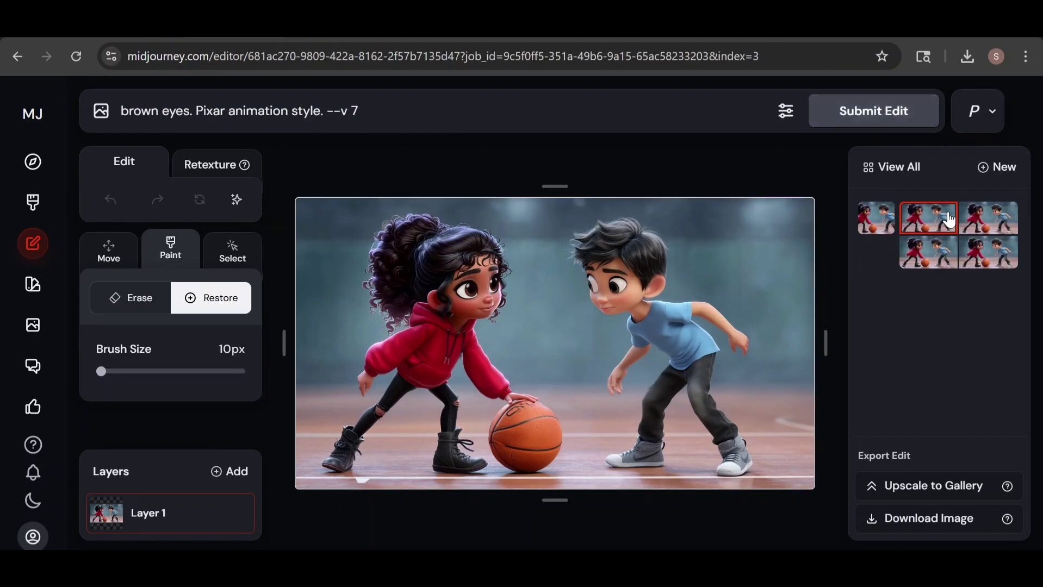
# Compare the edited versions of the boy's eyes one by one, ending on the fourth version
pyautogui.click(979, 219)
pyautogui.click(924, 253)
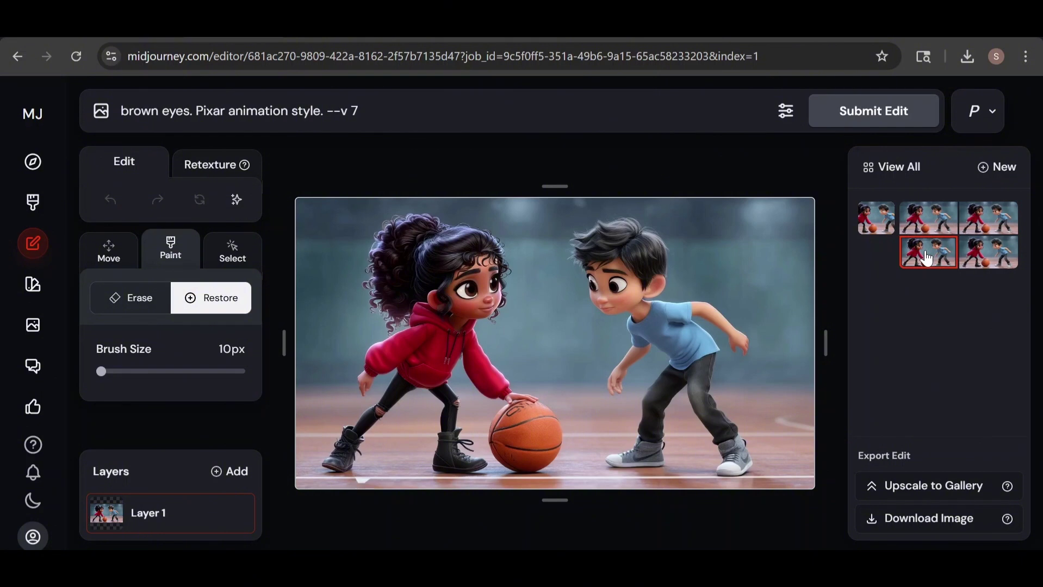
pyautogui.click(980, 254)
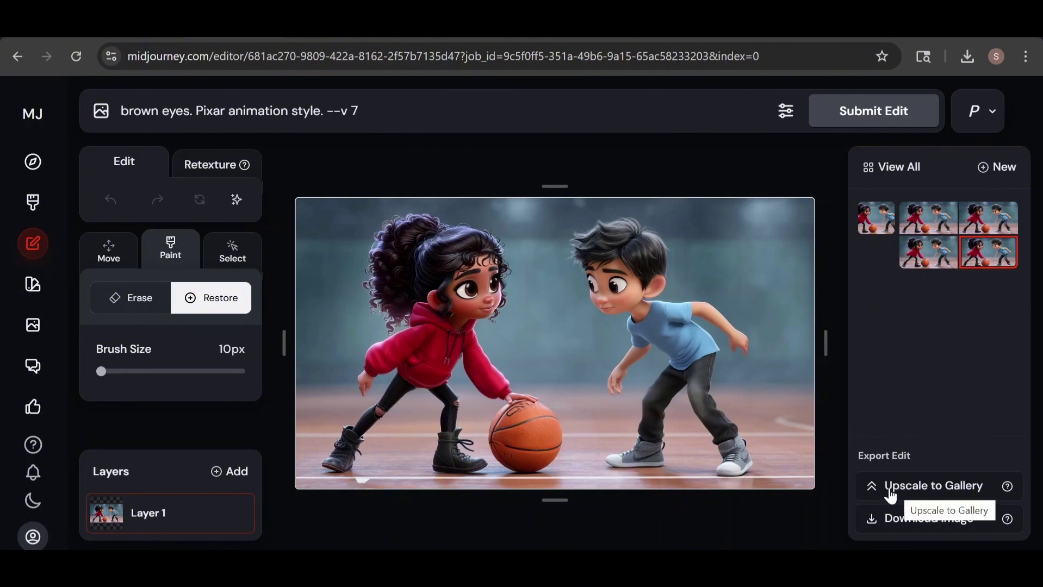